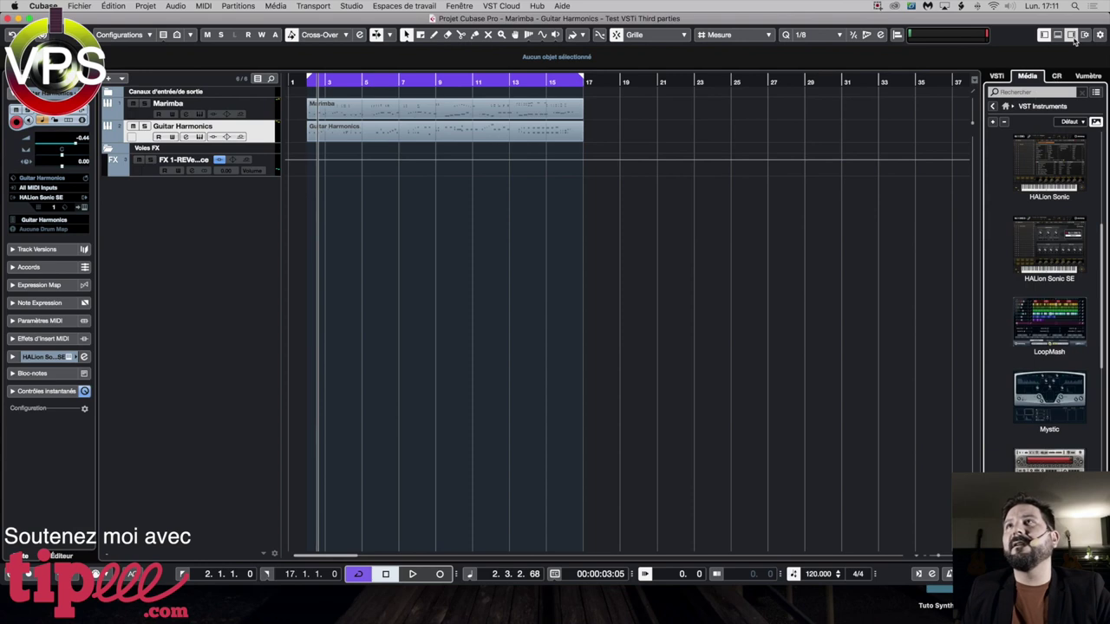
Step: Browse the VST Instruments to HALion Sonic SE's Alto Glockenspiel library and add its first preset as a new instrument track below FX 1
click(994, 112)
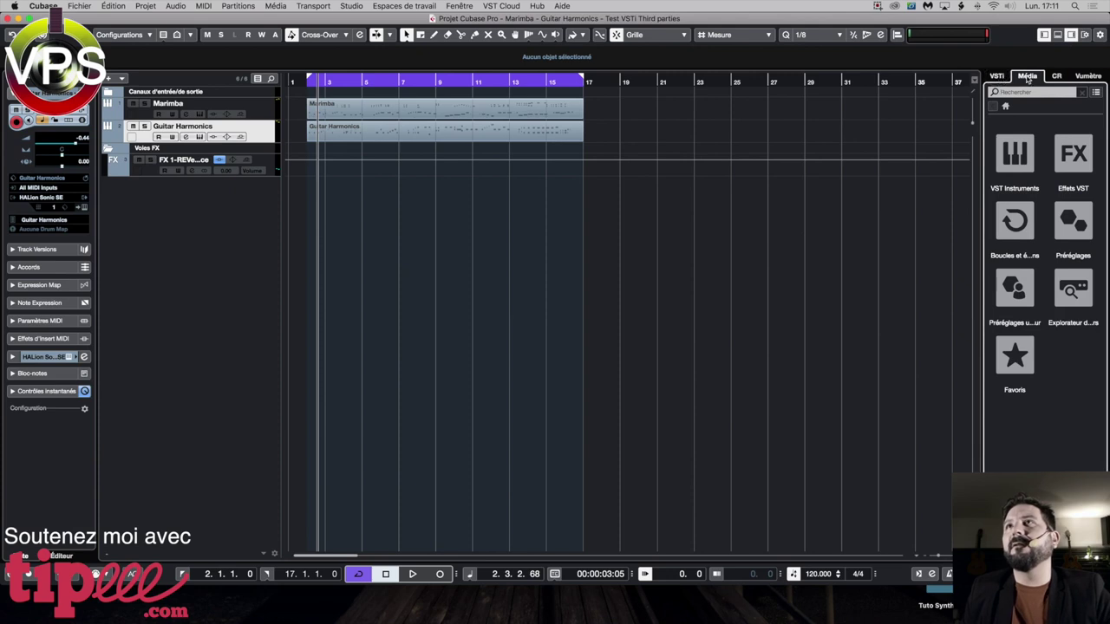
click(1015, 153)
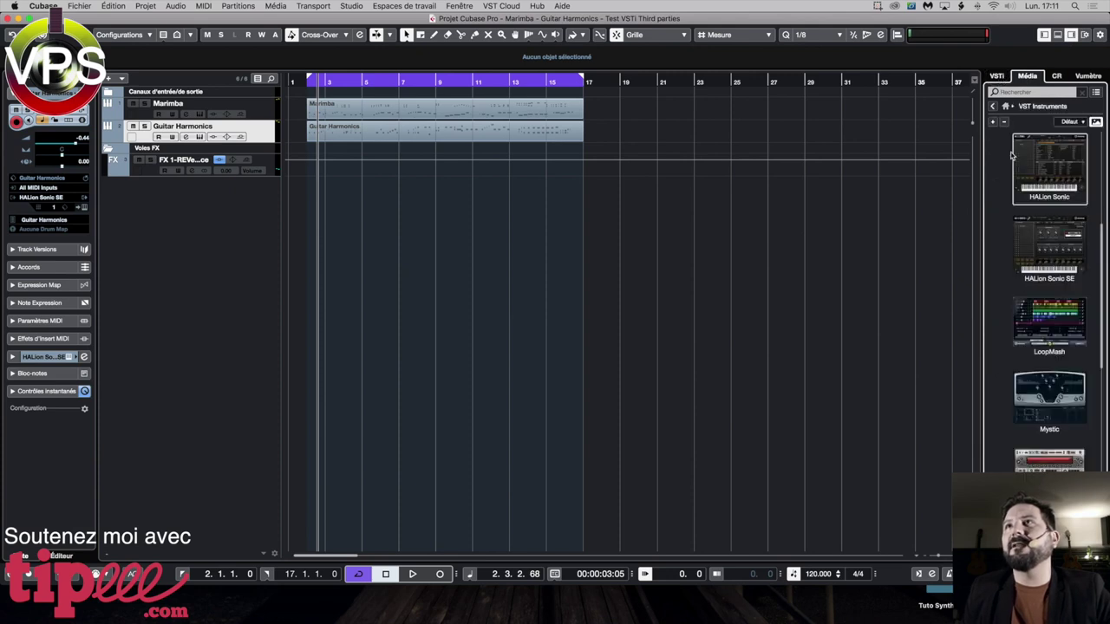
click(1050, 265)
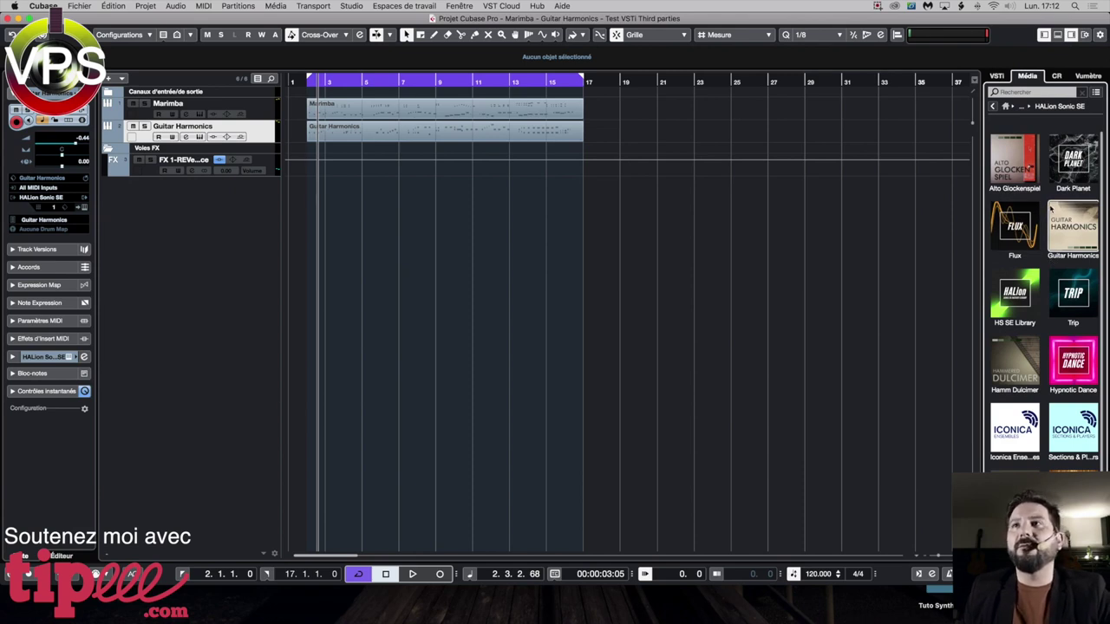
scroll(1050, 208, down, 2)
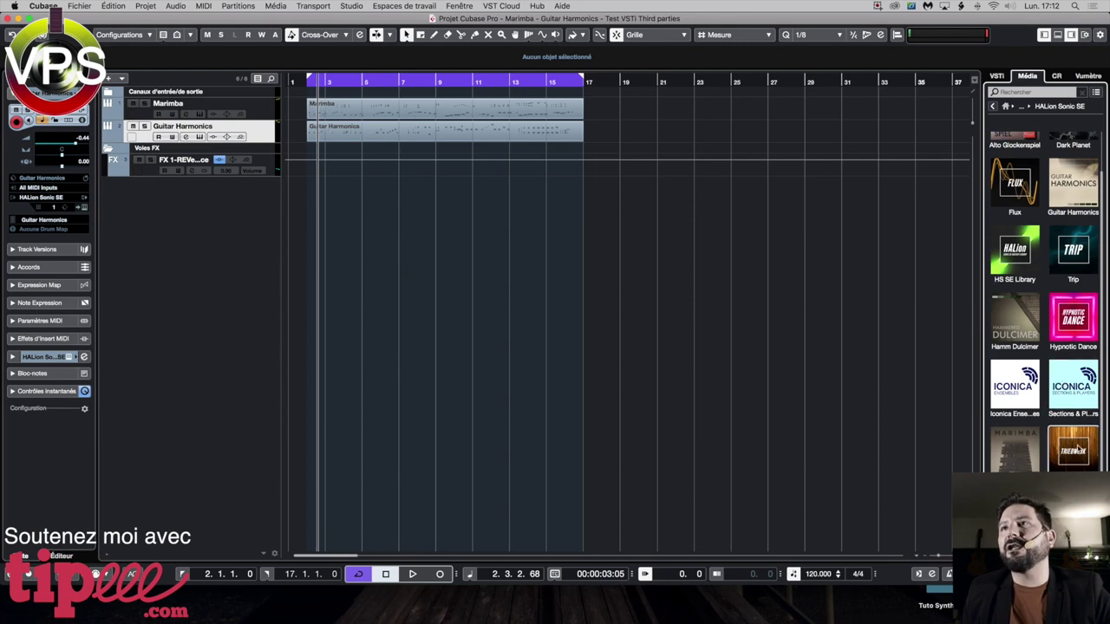
scroll(1030, 234, up, 2)
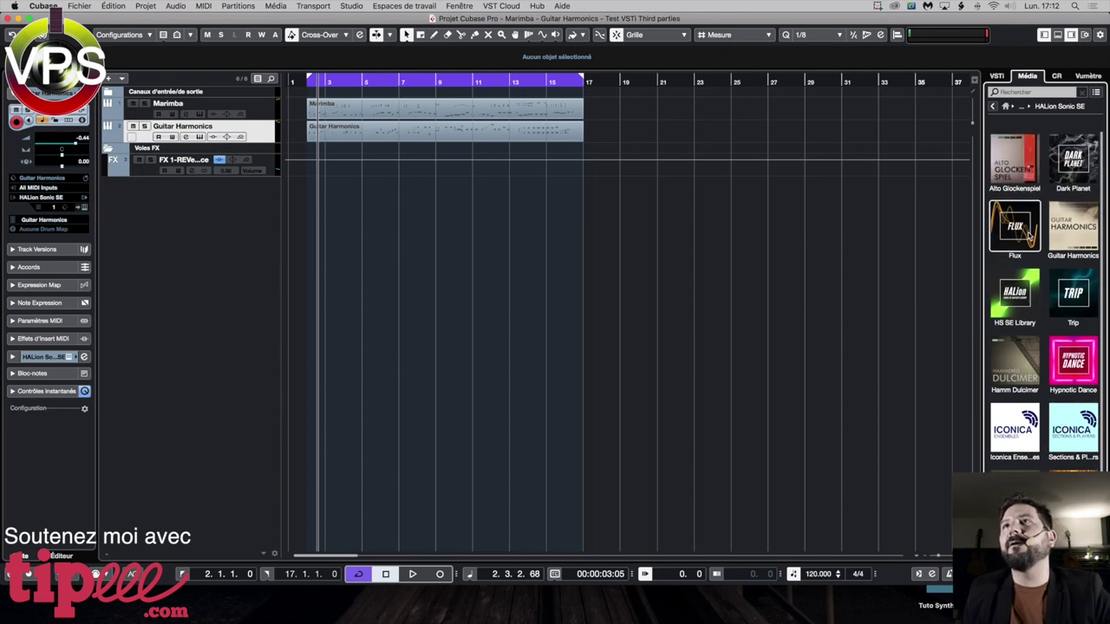
click(1017, 159)
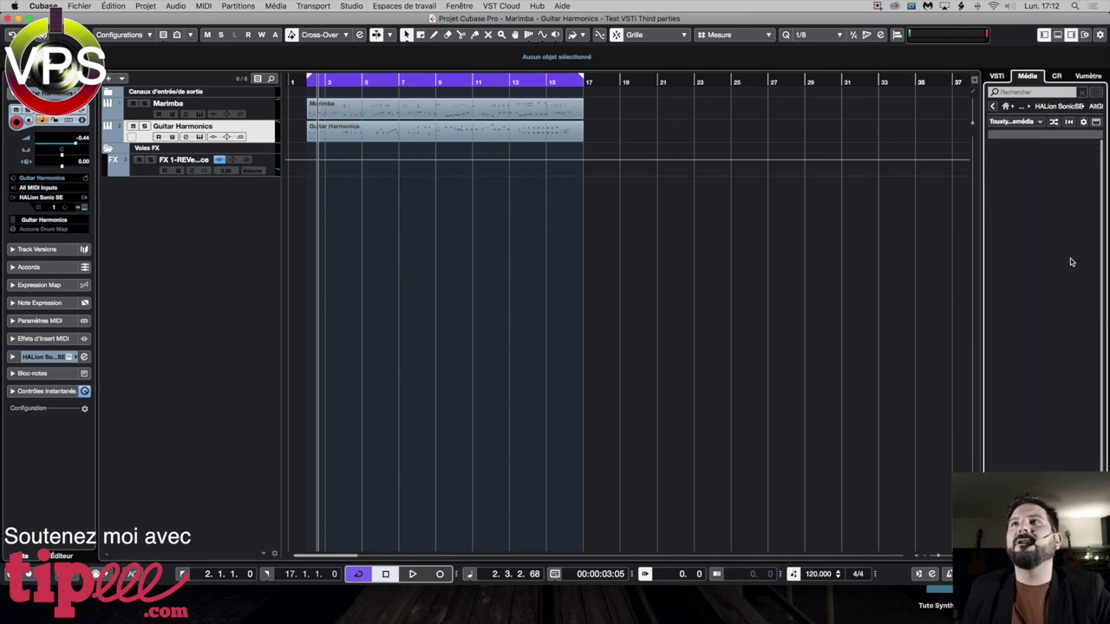
mouse_move(1026, 149)
mouse_down()
mouse_move(446, 277)
mouse_move(230, 231)
mouse_up()
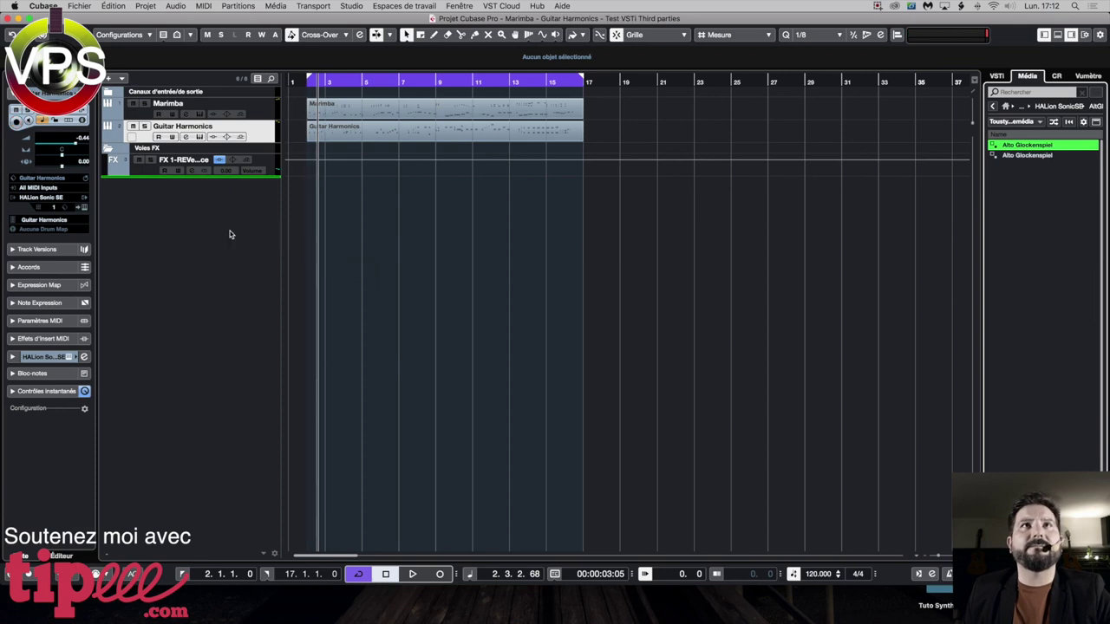
Step: Mute the Marimba and Guitar Harmonics tracks and move the Marimba MIDI part onto the Alto Glockenspiel track
click(135, 104)
click(133, 126)
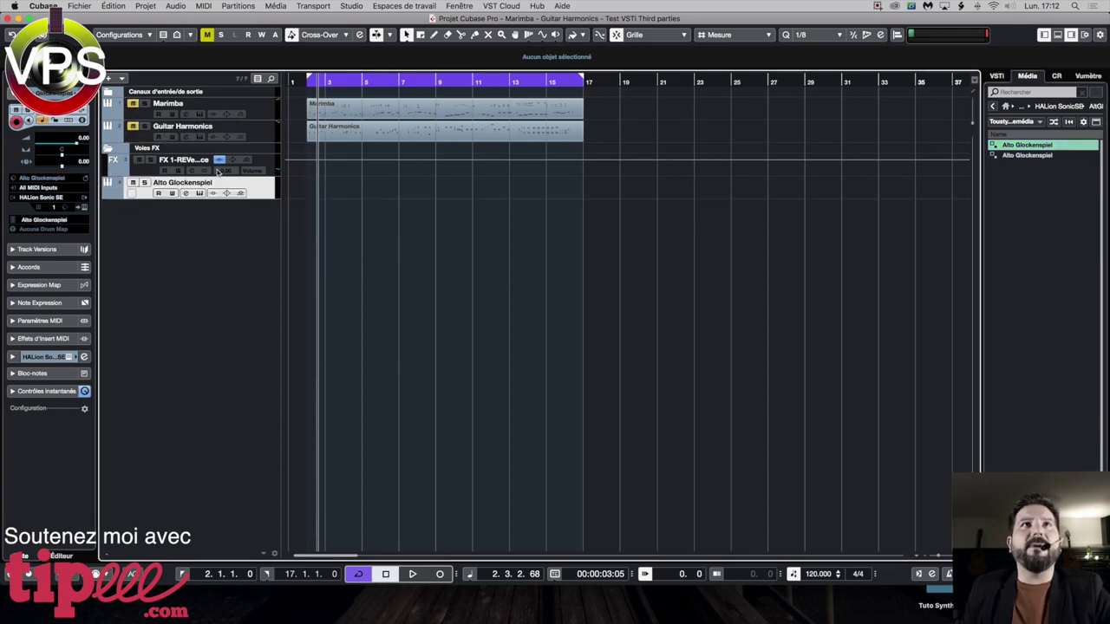
click(359, 117)
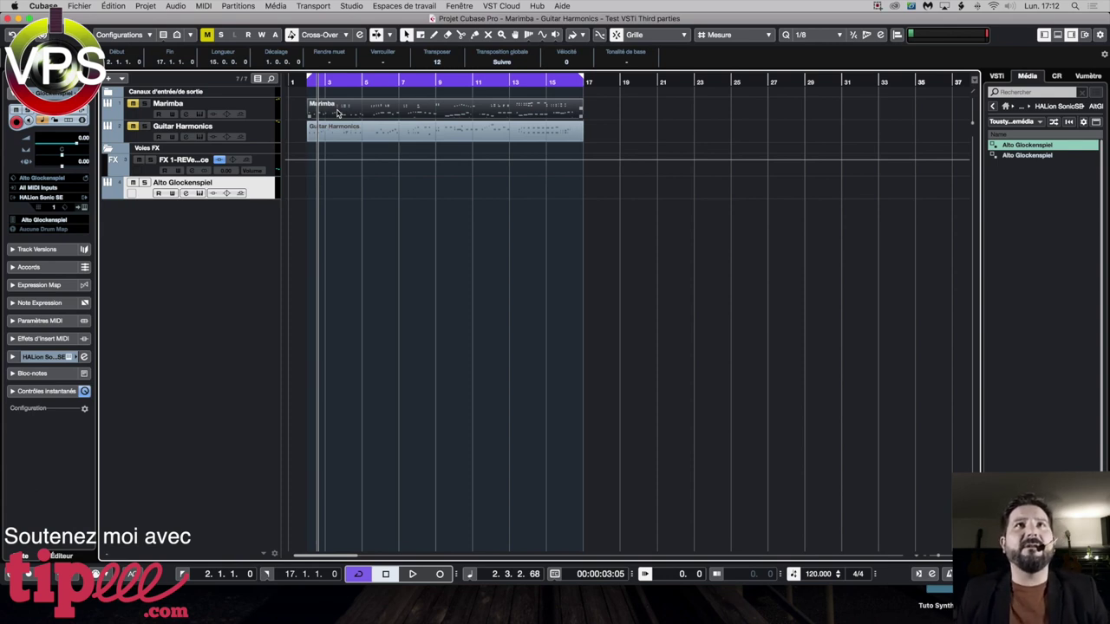
drag(338, 112, 344, 189)
scroll(344, 189, up, 1)
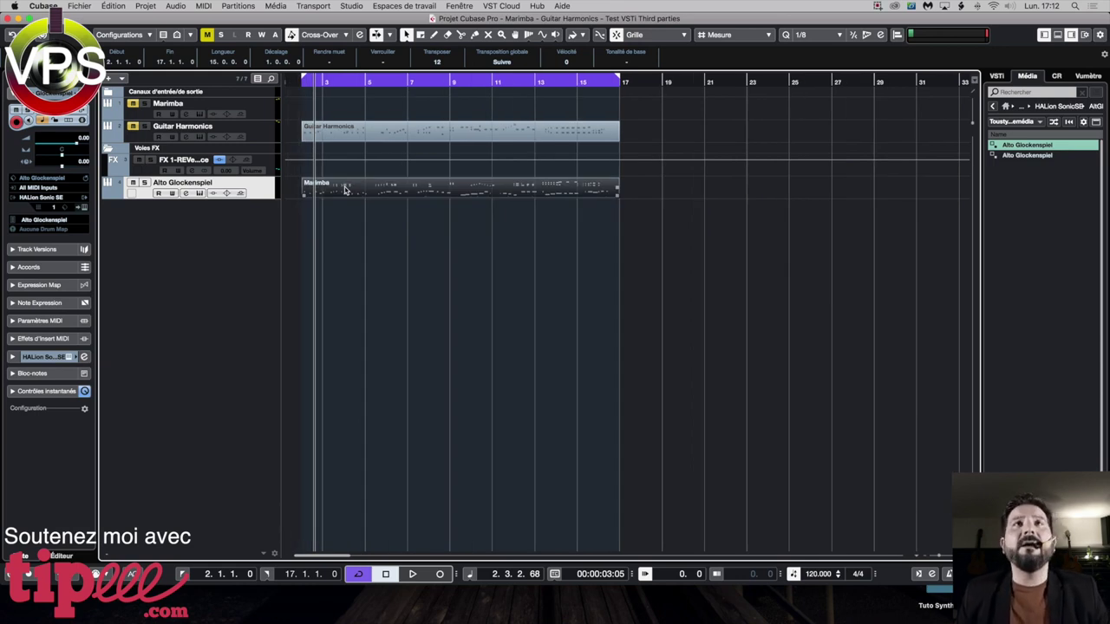
Step: Open the Alto Glockenspiel track's HALion Sonic SE instrument and show its Edit page over the arrangement
click(199, 194)
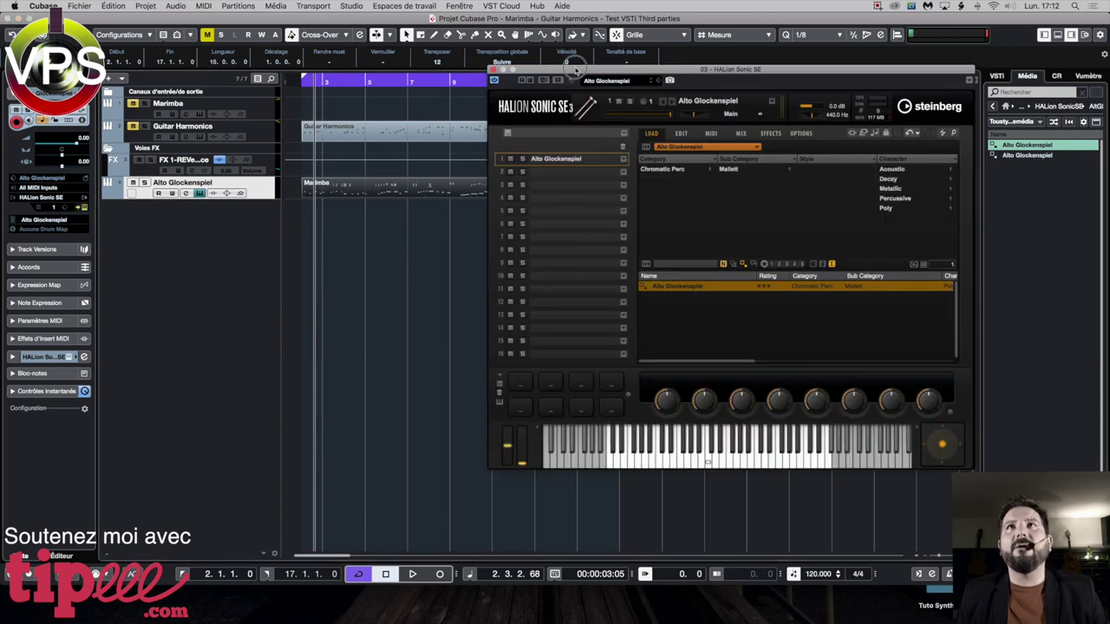
drag(550, 75, 373, 130)
click(477, 191)
drag(479, 130, 460, 141)
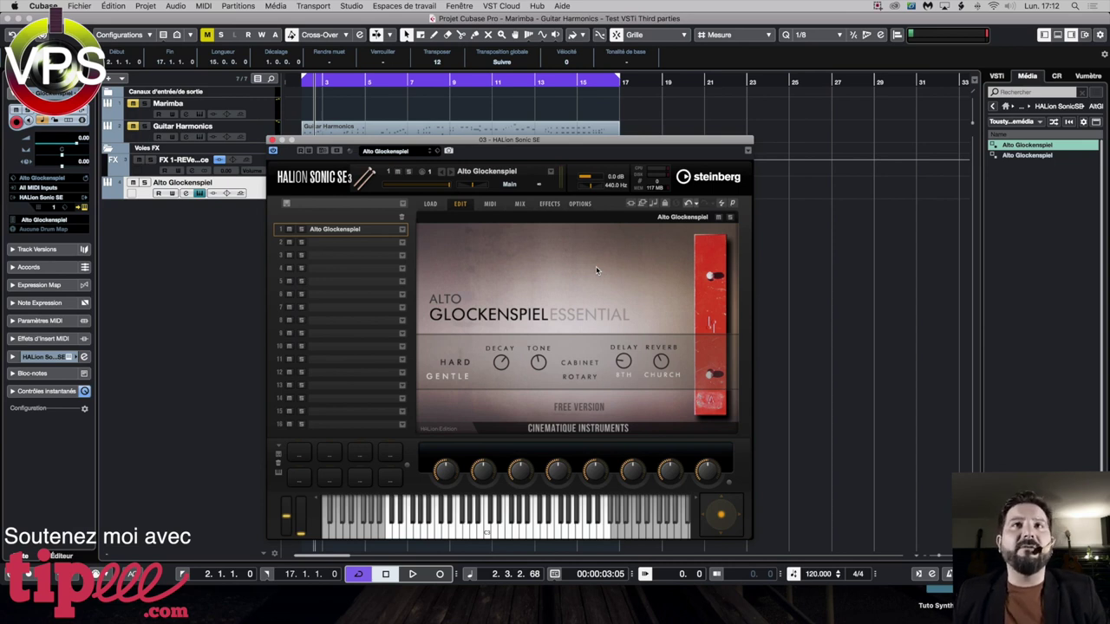
Step: Compare the Hard and Gentle settings, move the instrument window clear of the MIDI part, and play the part from bar 2 with Gentle active
click(456, 363)
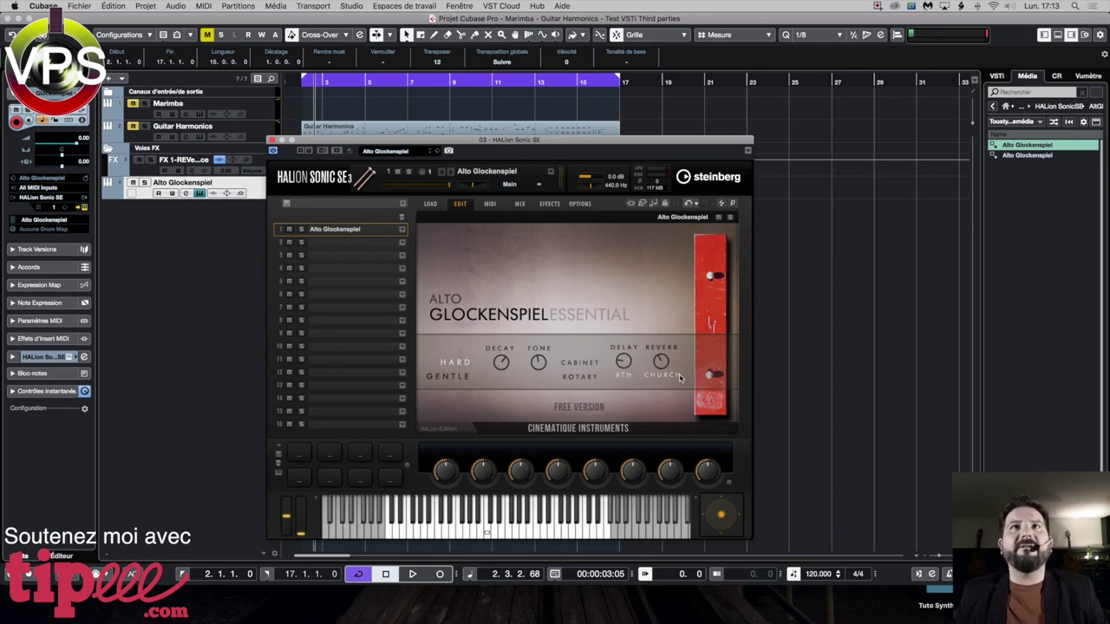
drag(406, 140, 622, 119)
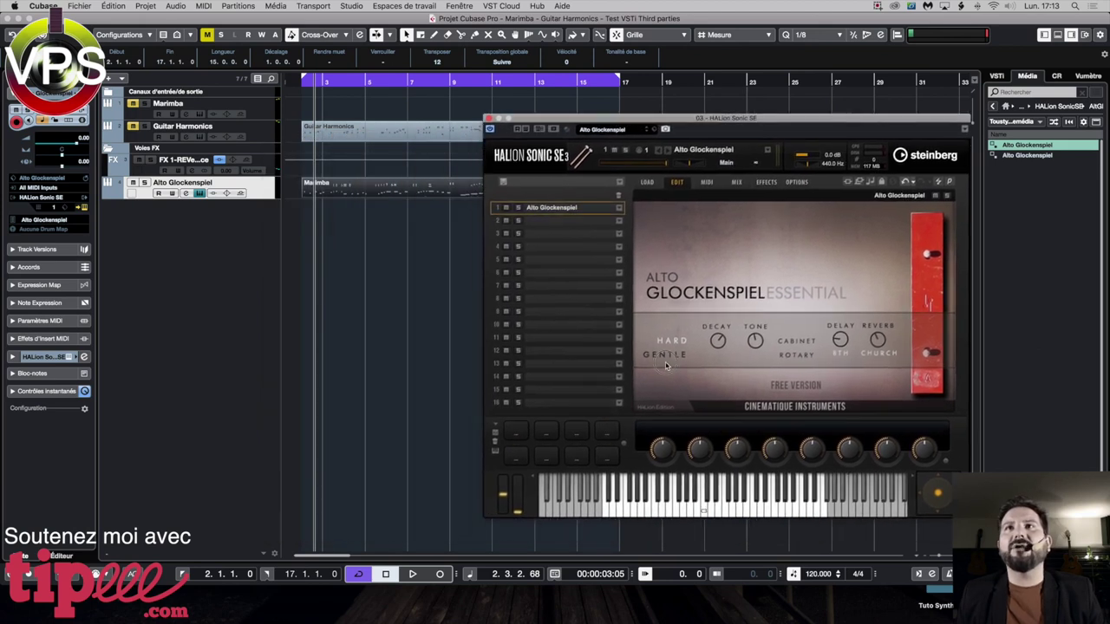
drag(687, 121, 786, 82)
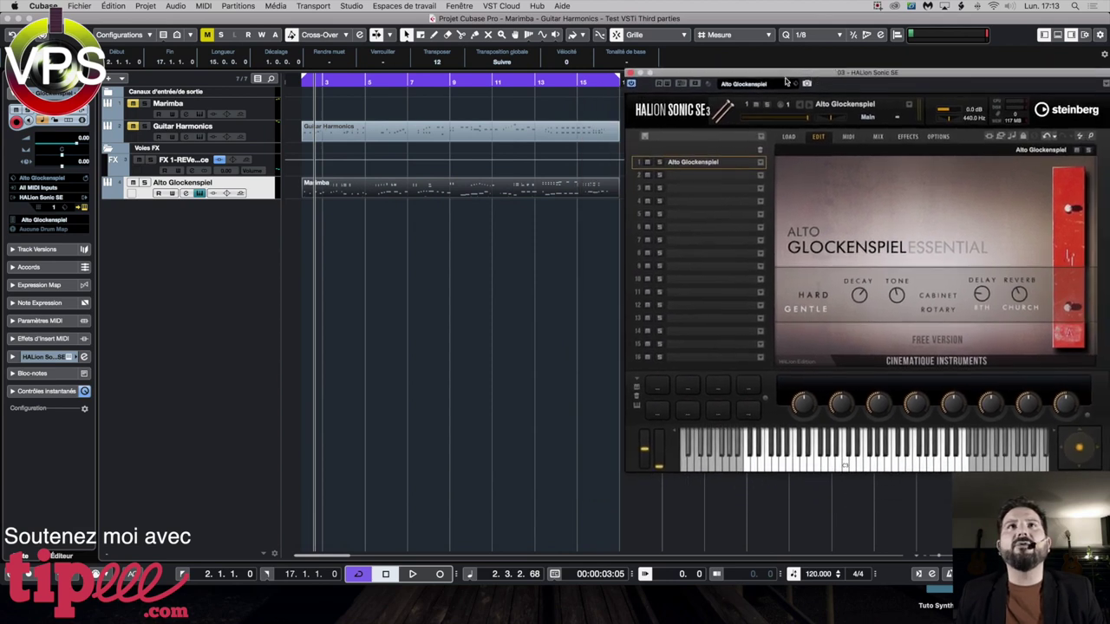
click(303, 83)
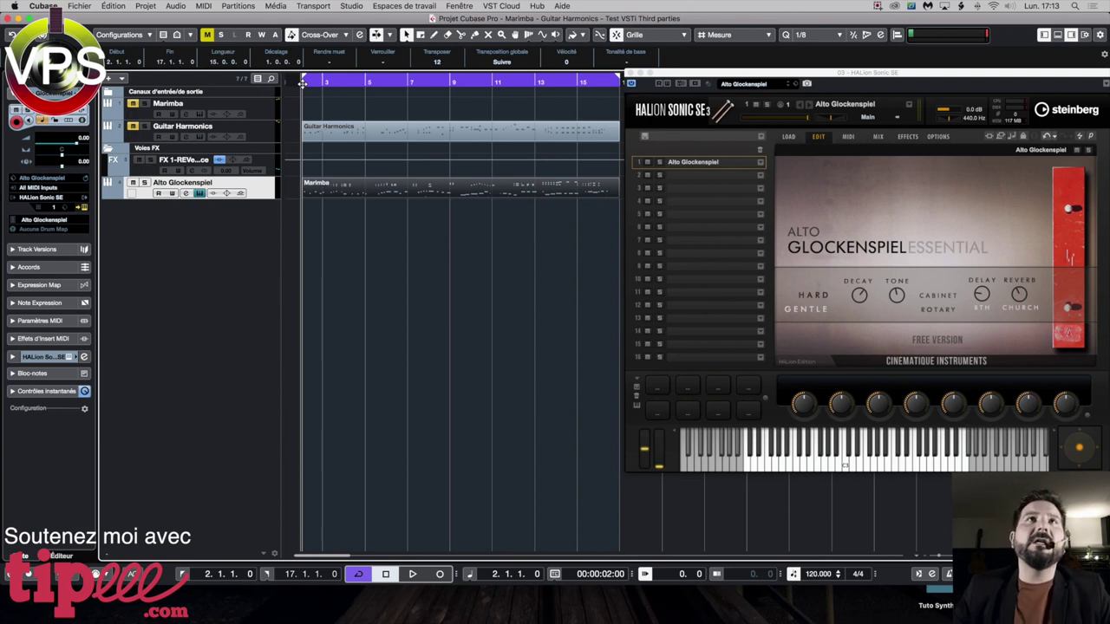
key(space)
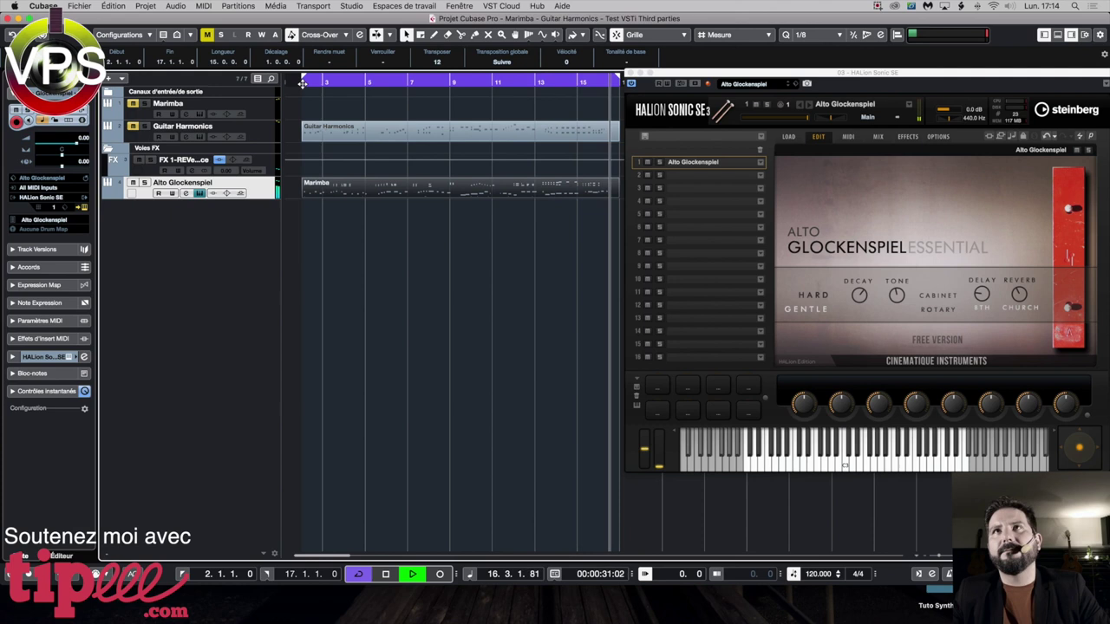
key(space)
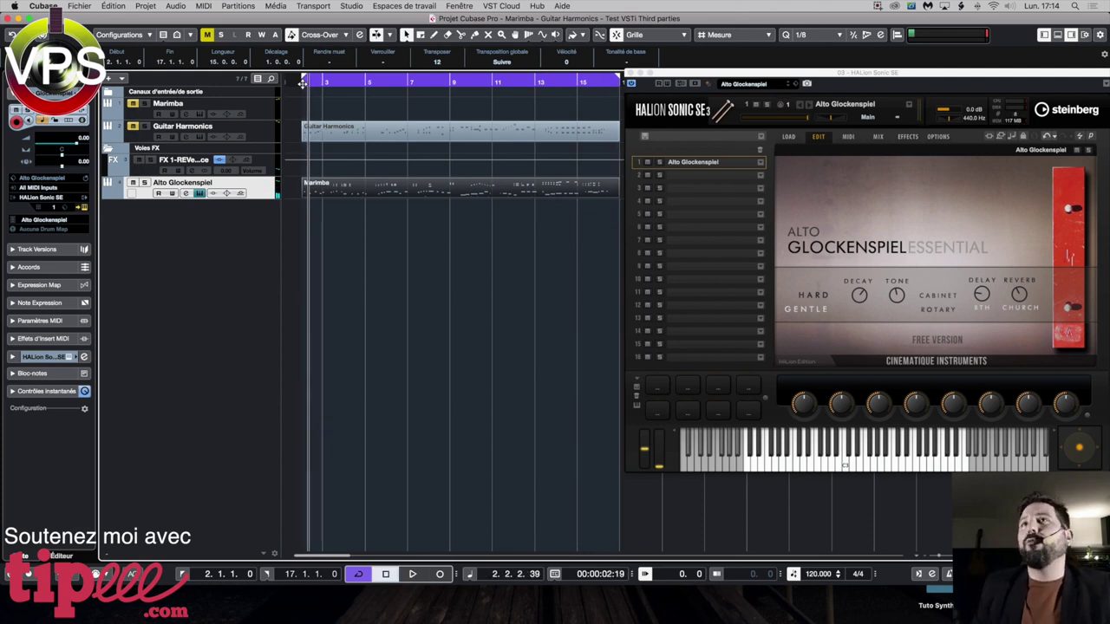
Step: Switch the glockenspiel to Hard, turn Delay and Reverb down to minimum, and play the part from bar 2
drag(755, 75, 580, 93)
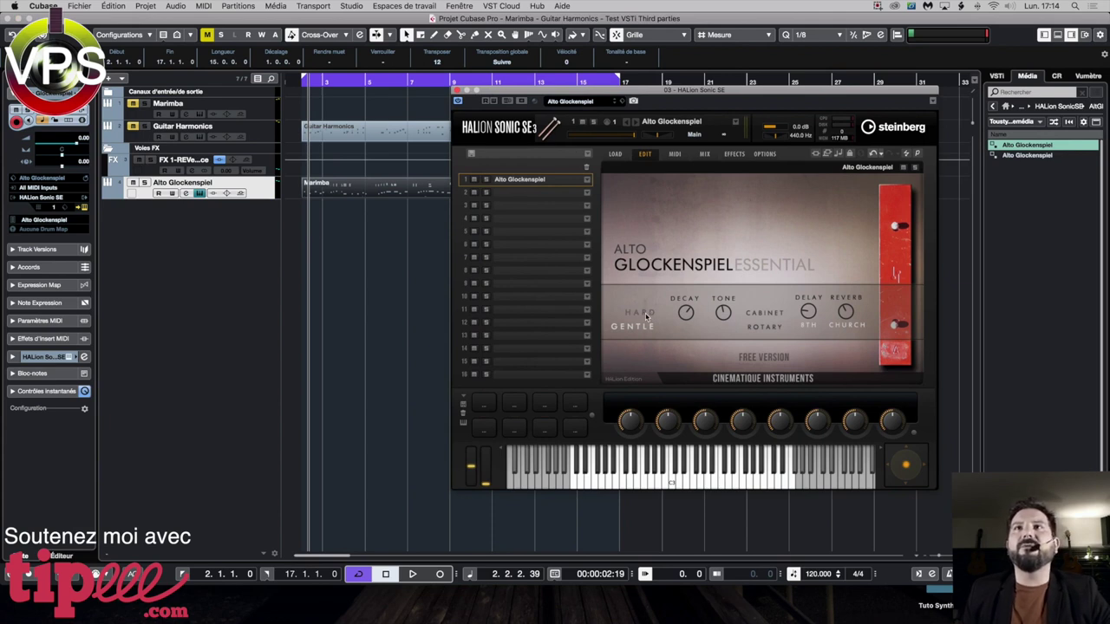
drag(655, 95, 783, 91)
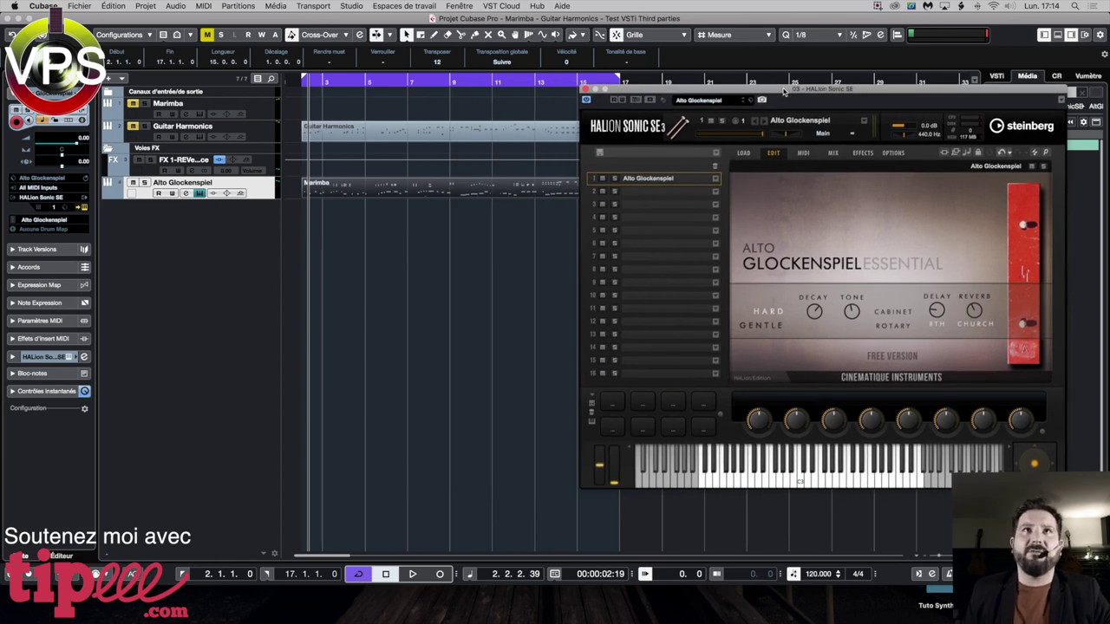
click(301, 83)
drag(777, 91, 806, 86)
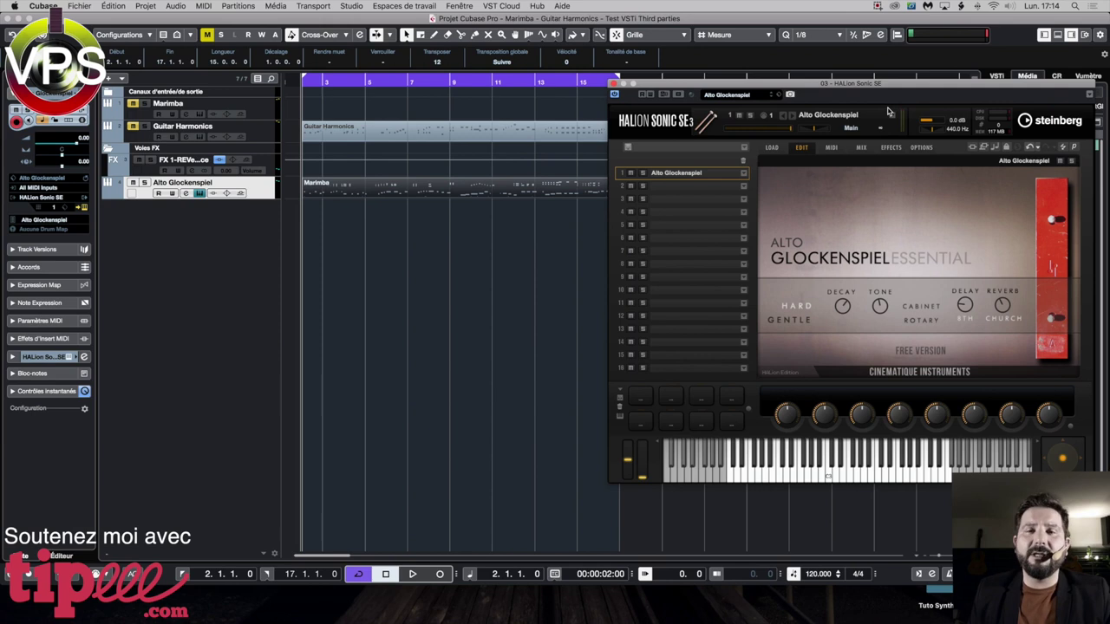
key(space)
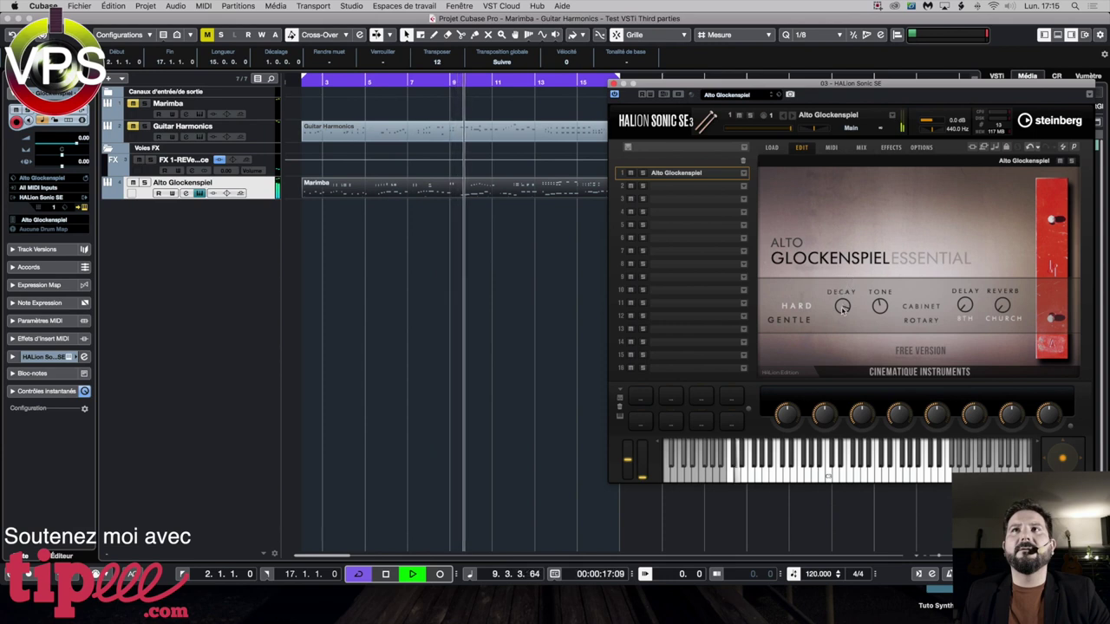
key(space)
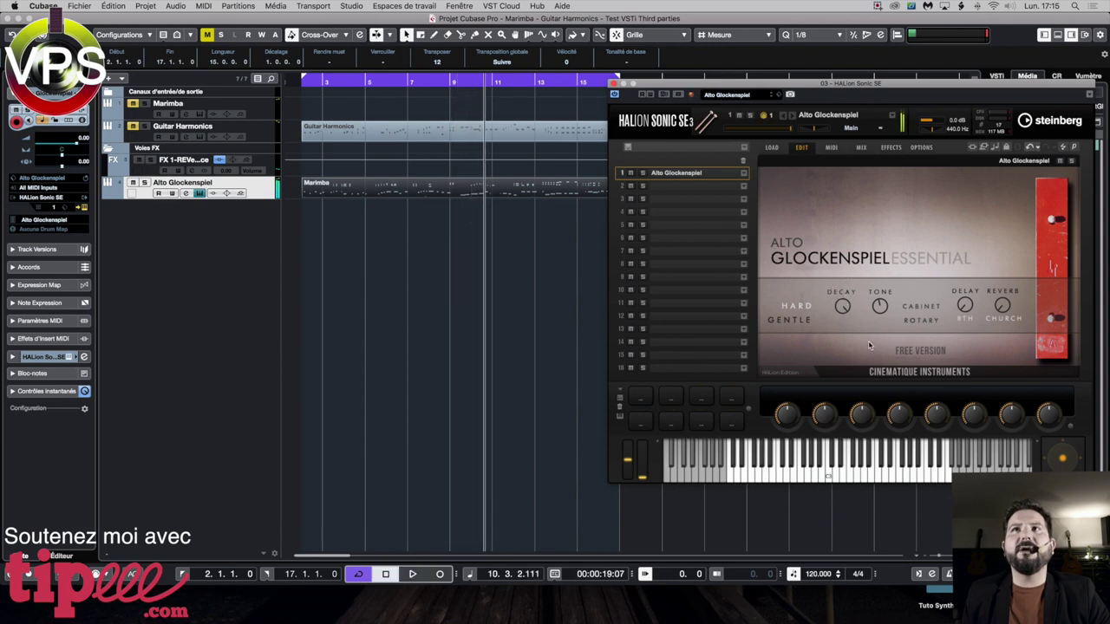
Step: Play the glockenspiel part in short passages while varying the Decay setting to compare its effect on the notes
key(space)
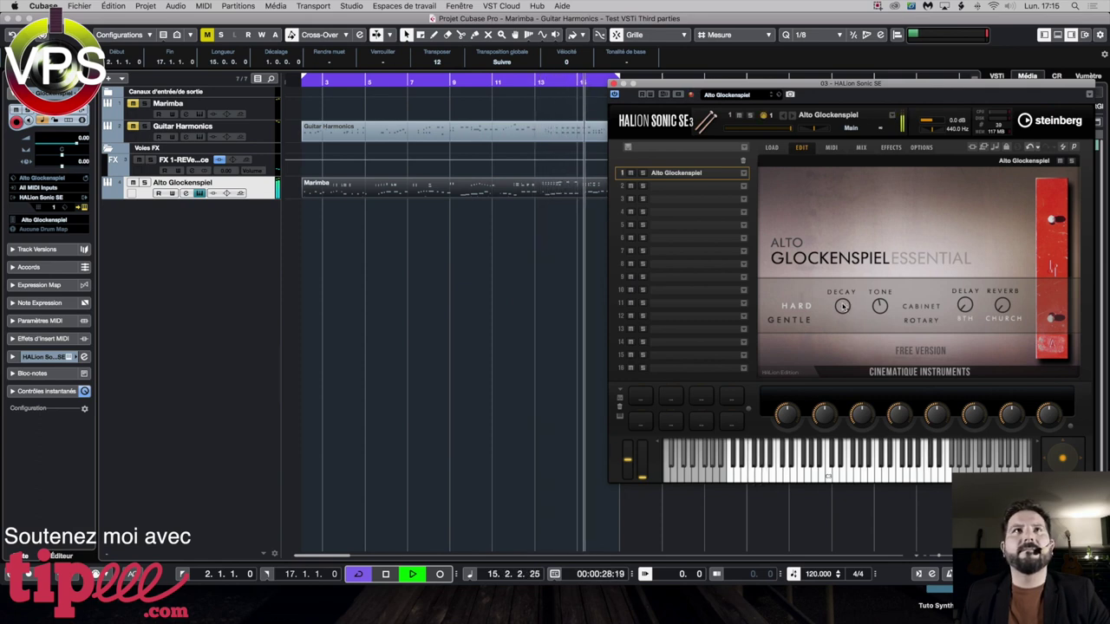
key(space)
drag(841, 307, 839, 313)
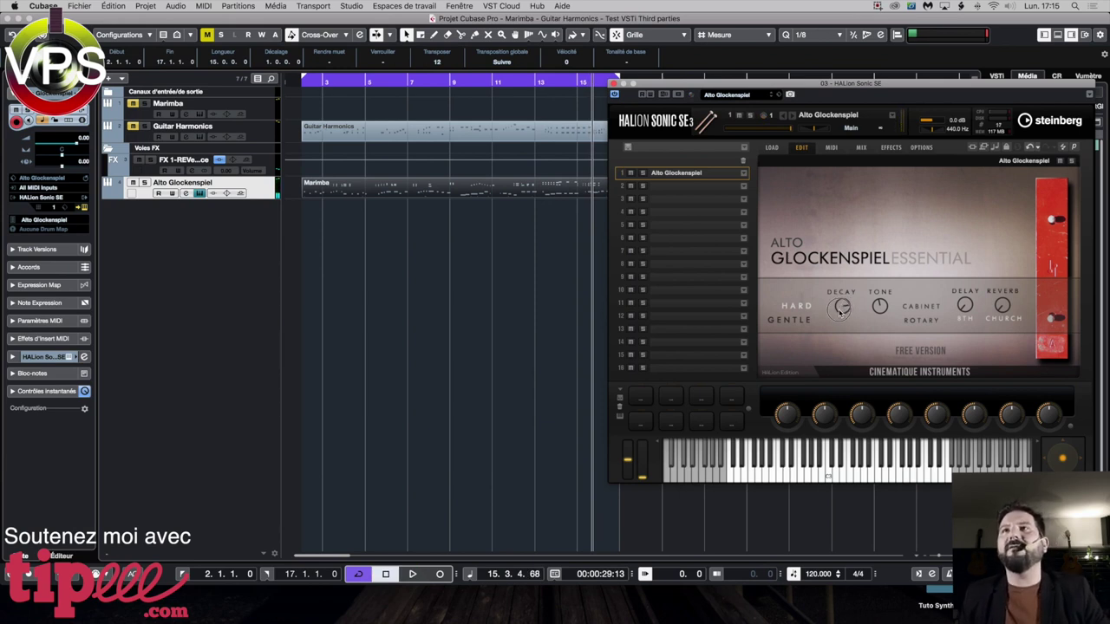
key(space)
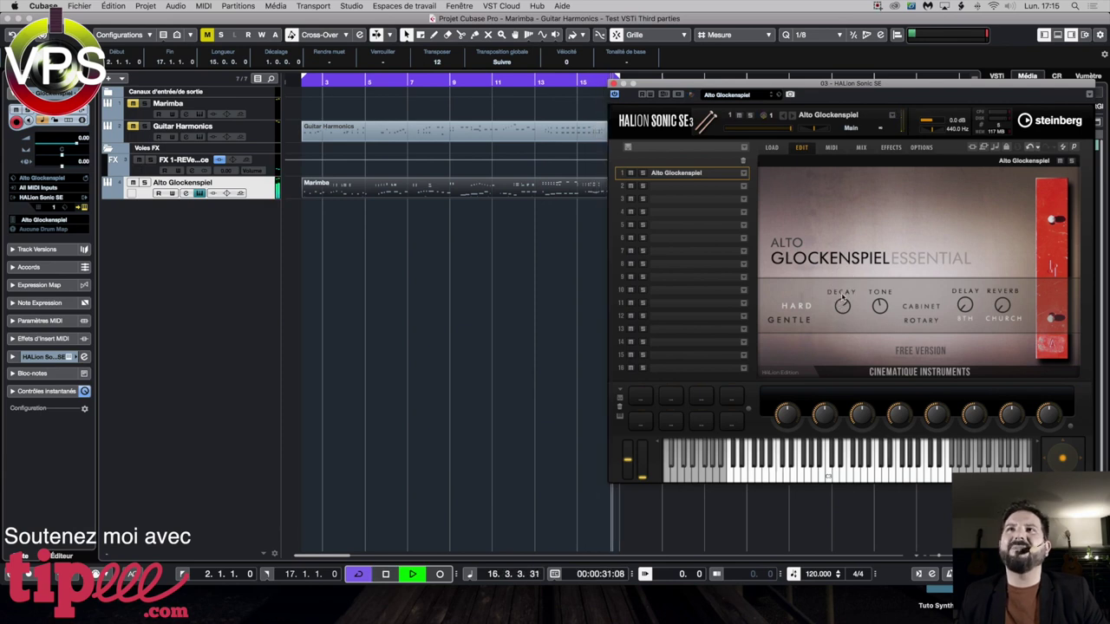
key(space)
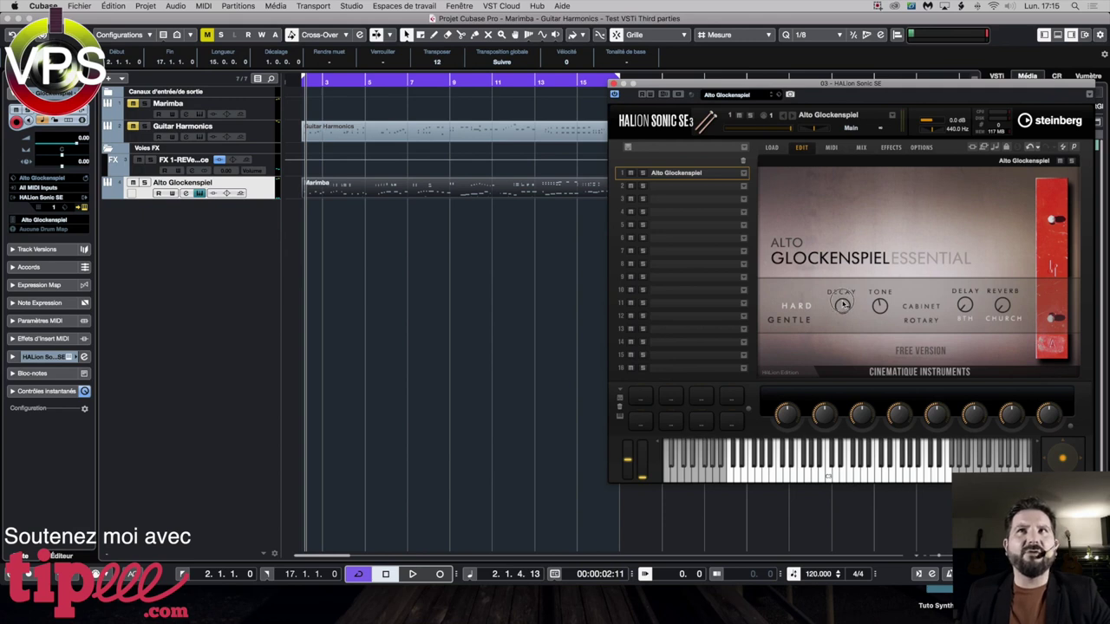
key(space)
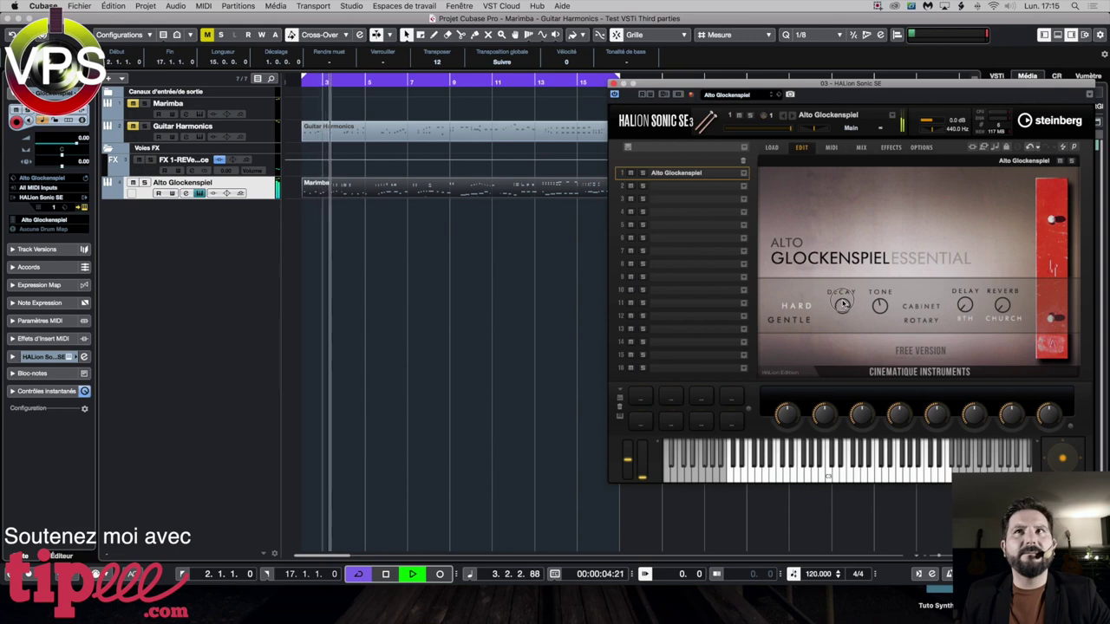
key(space)
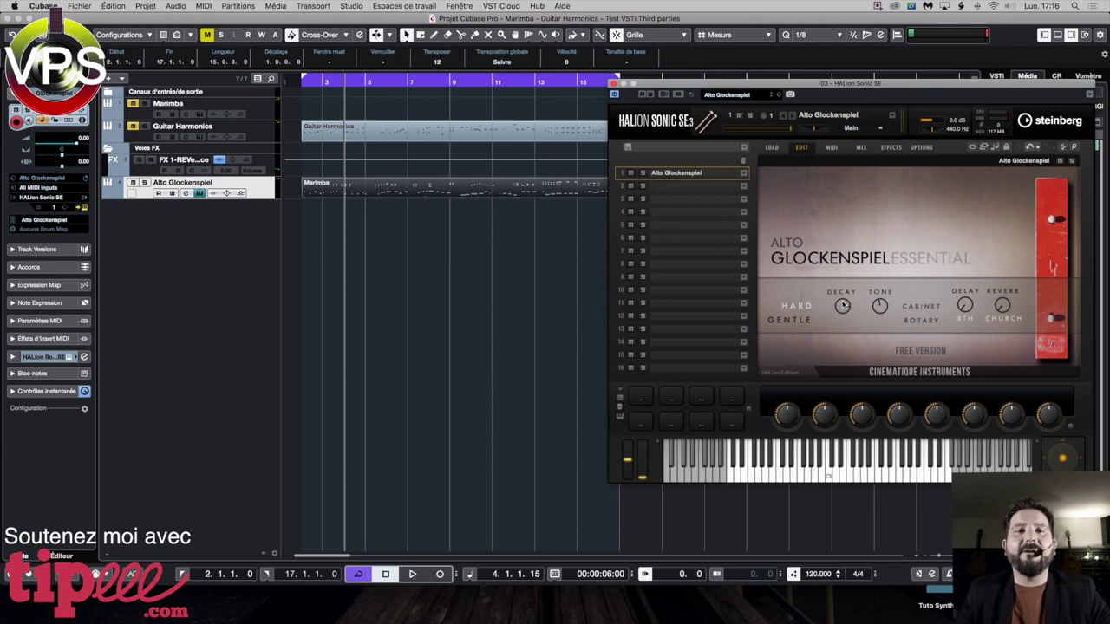
Step: Turn the glockenspiel's Decay down to its minimum while starting and stopping playback
key(space)
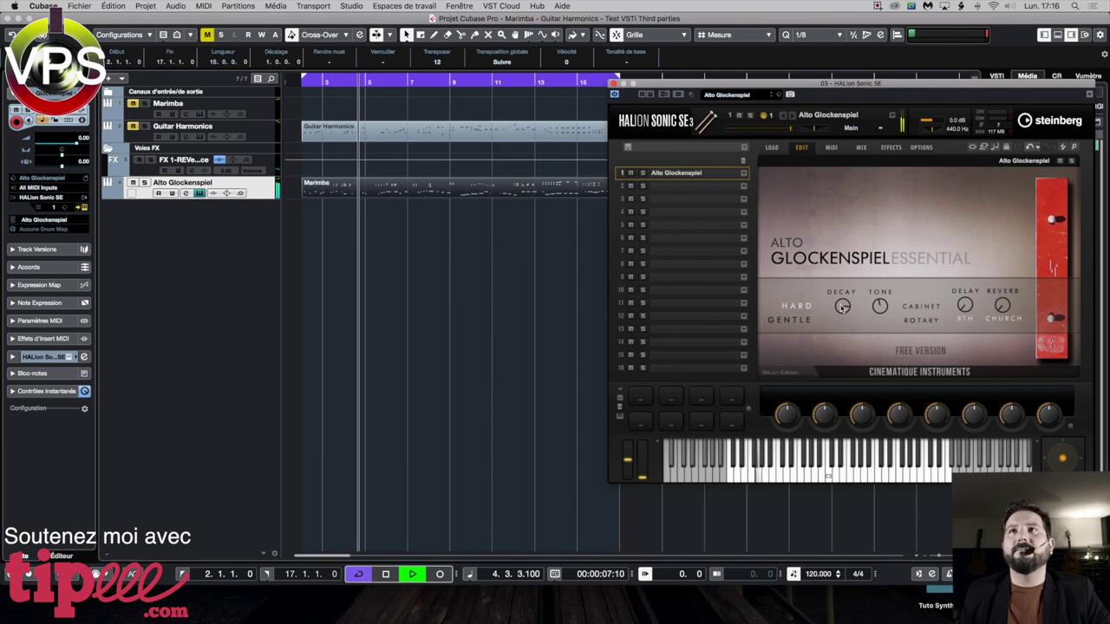
key(space)
drag(818, 353, 815, 366)
key(space)
key(space)
drag(842, 306, 791, 335)
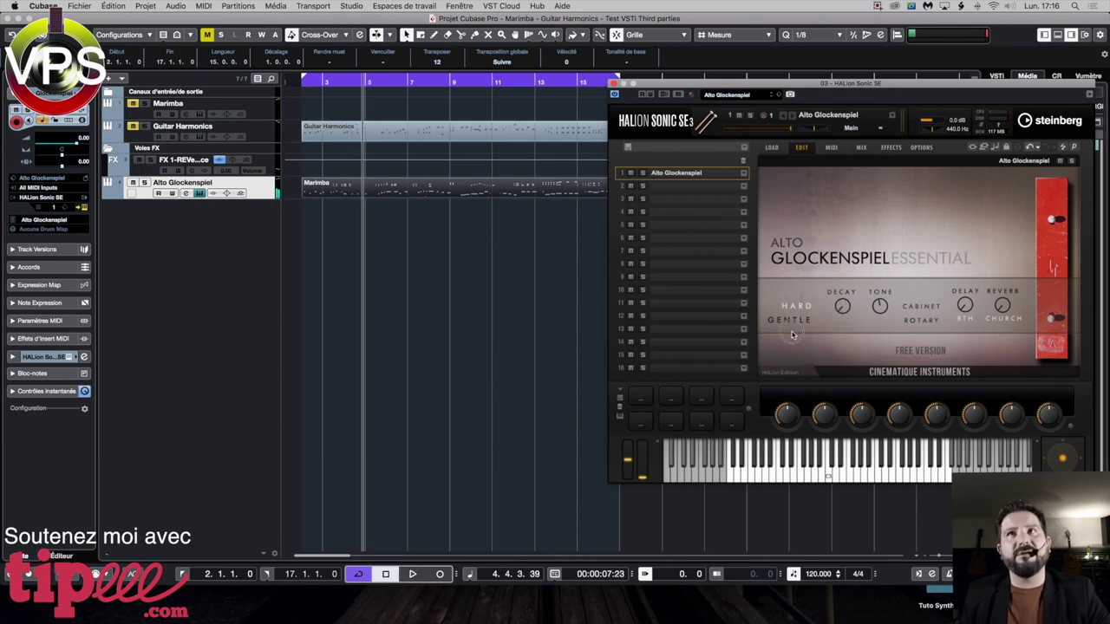
Step: Listen to the part with the shortest Decay, raise the Decay again, and play a further passage
key(space)
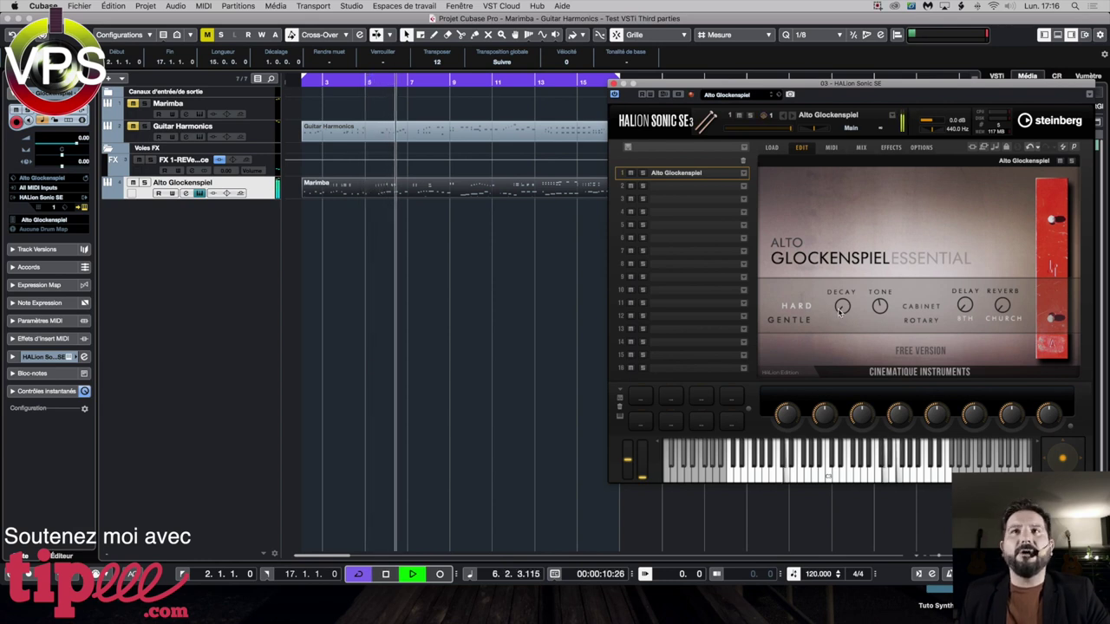
key(space)
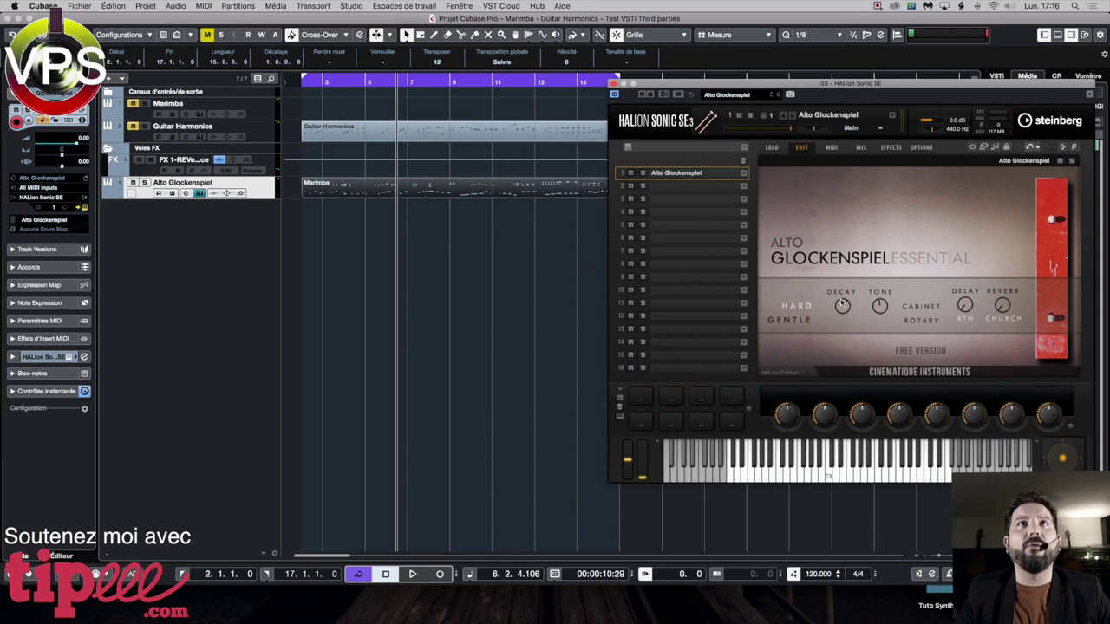
key(space)
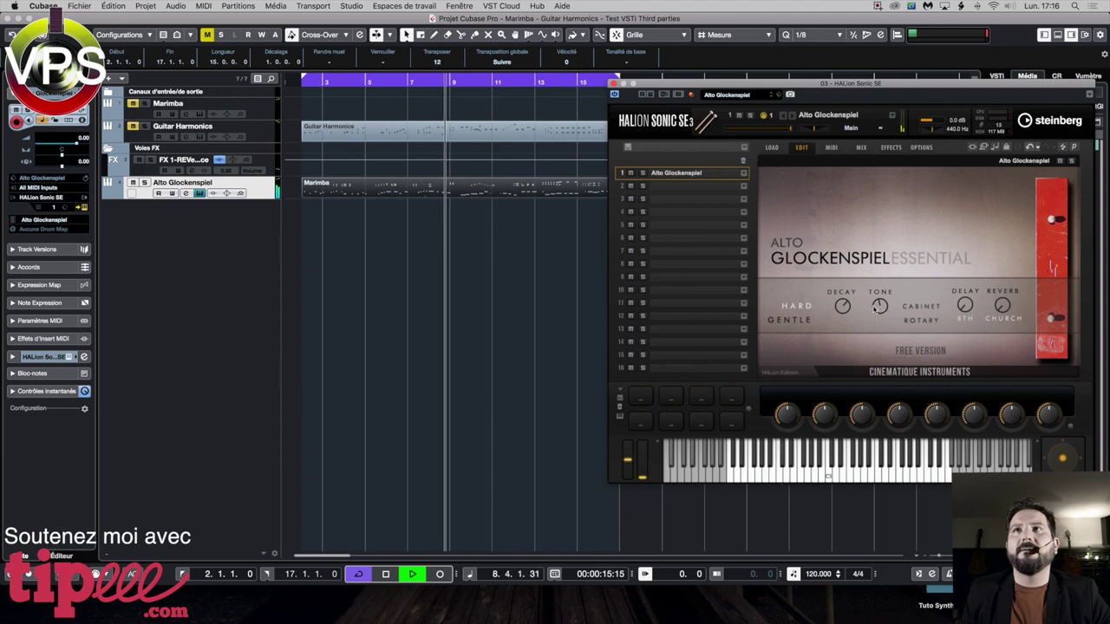
key(space)
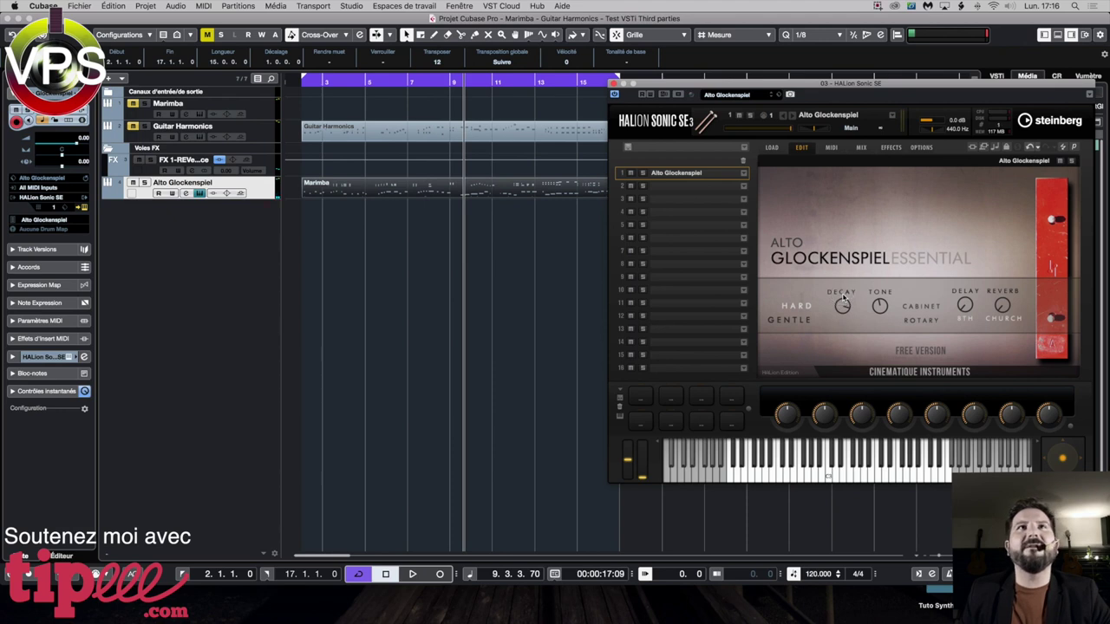
Step: Play the glockenspiel part in short passages while varying the Tone setting to compare its effect on the sound
key(space)
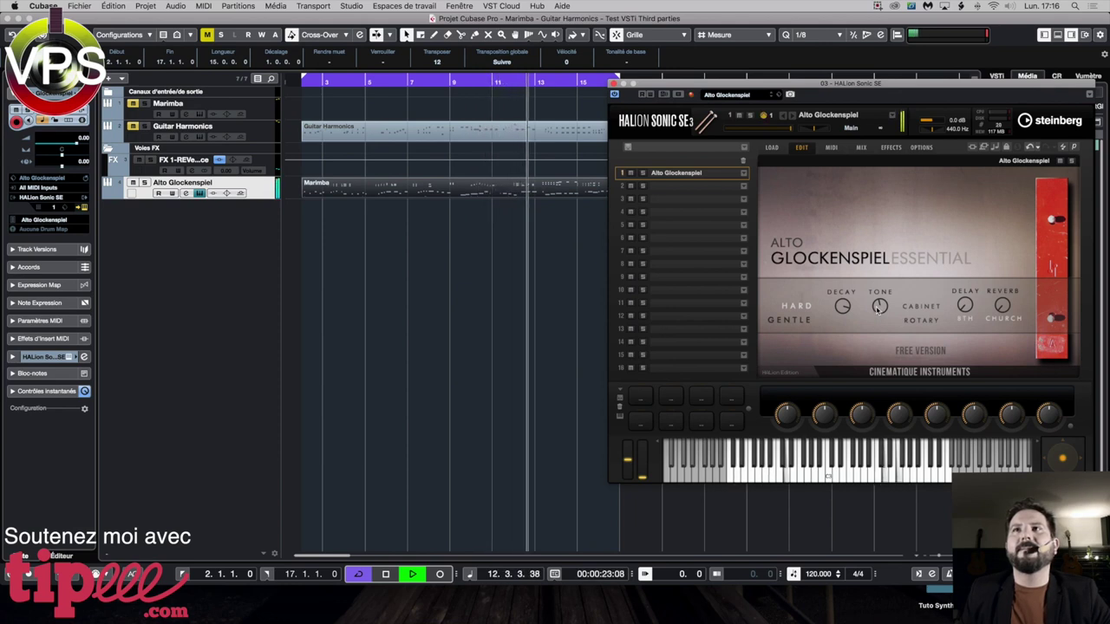
key(space)
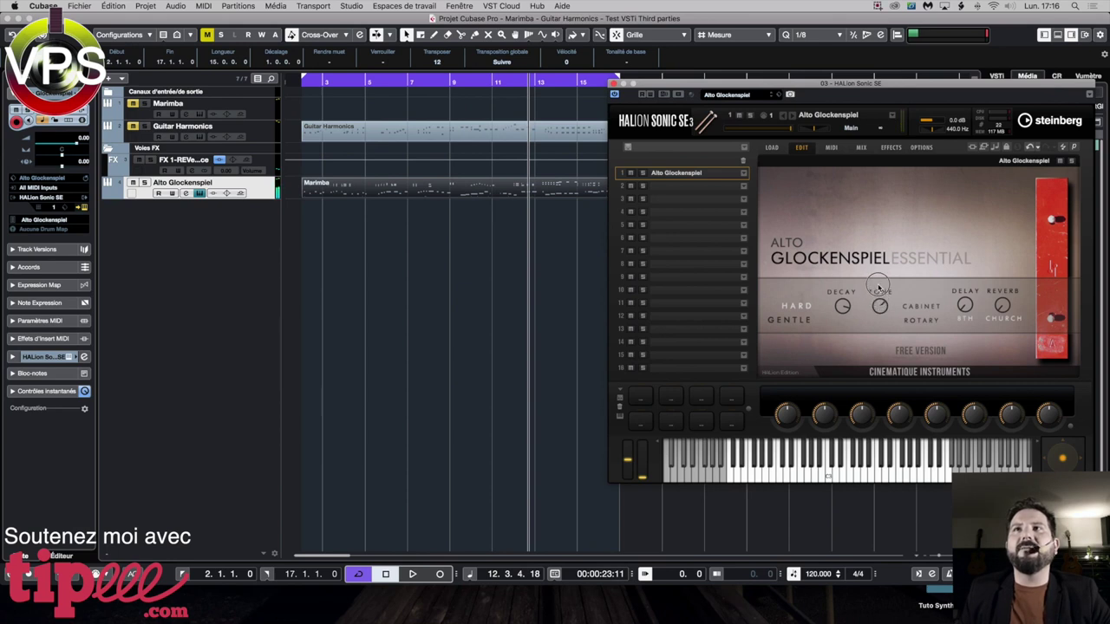
key(space)
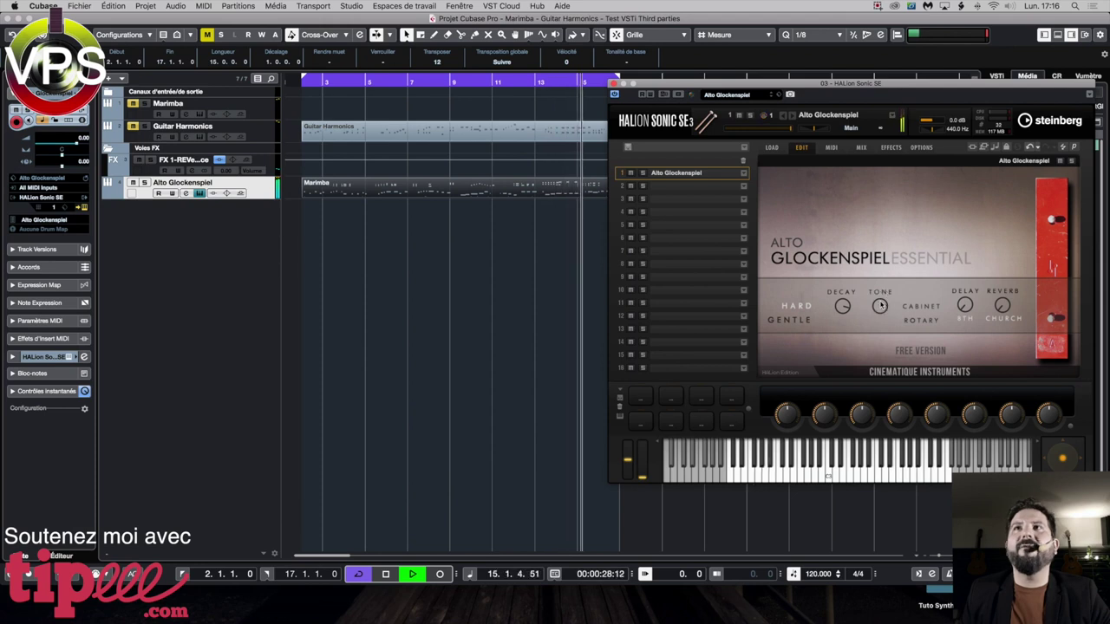
key(space)
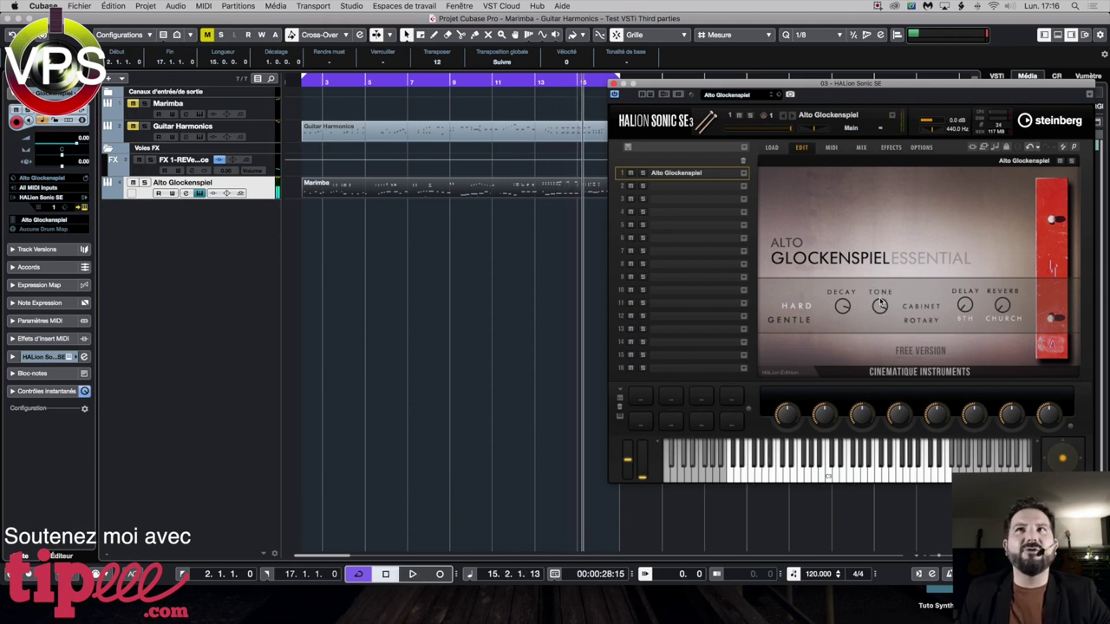
key(space)
key(space)
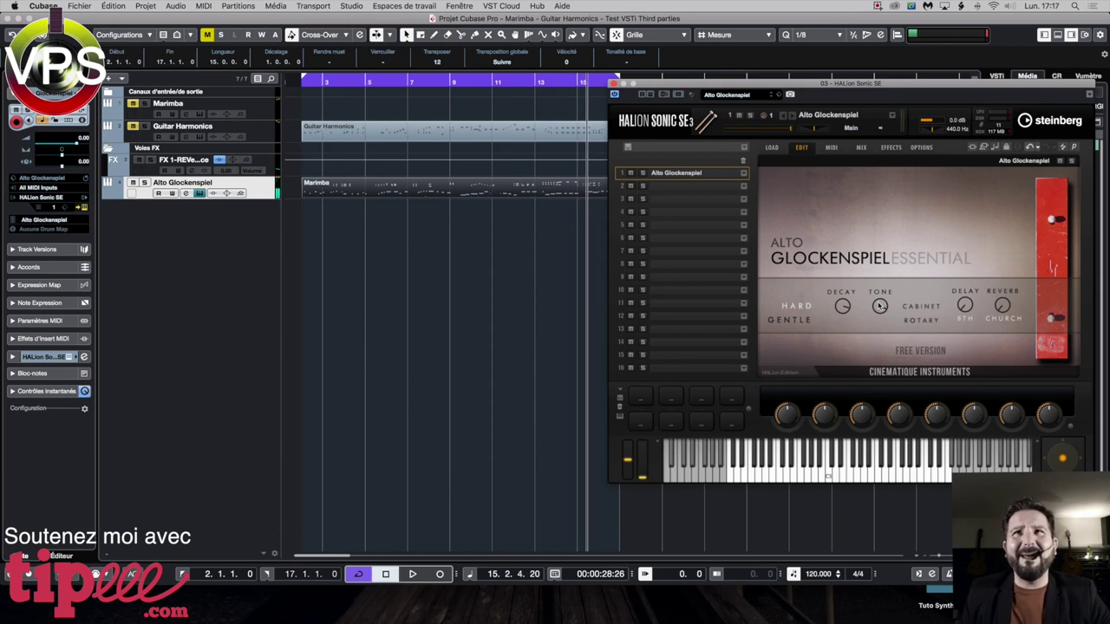
Step: Listen to the part with Tone at its minimum, raise Tone to slightly above the middle, and play a further passage
key(space)
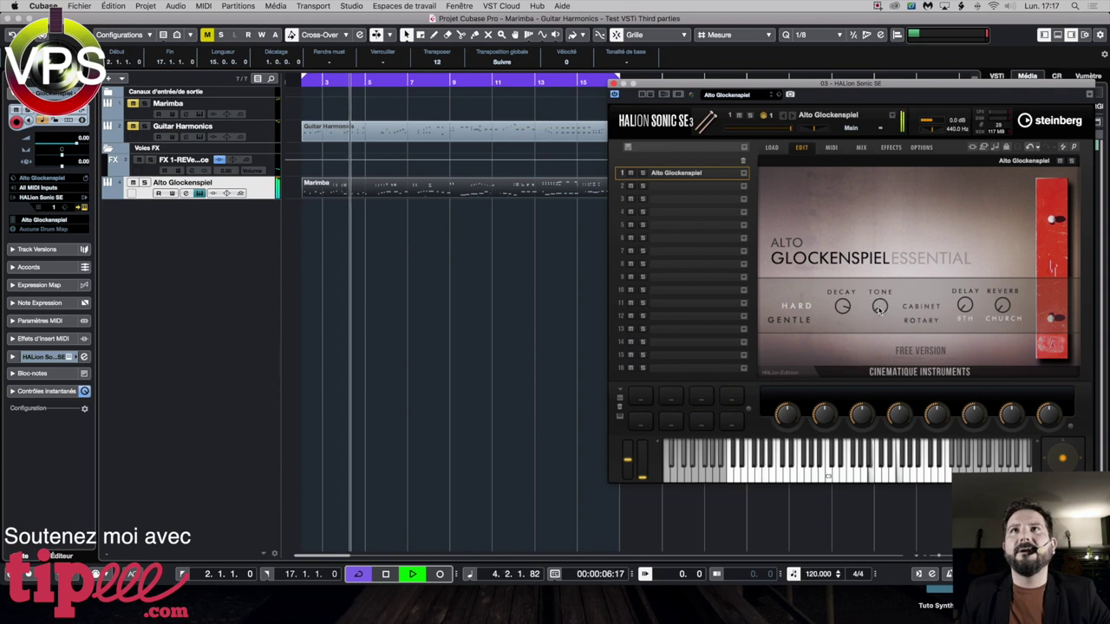
key(space)
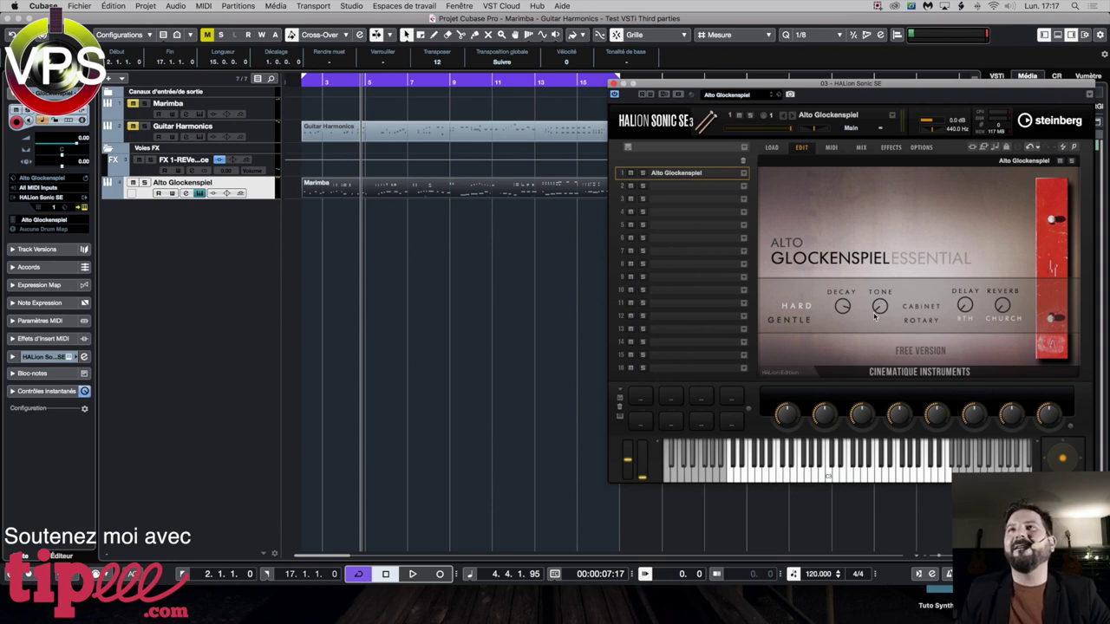
key(space)
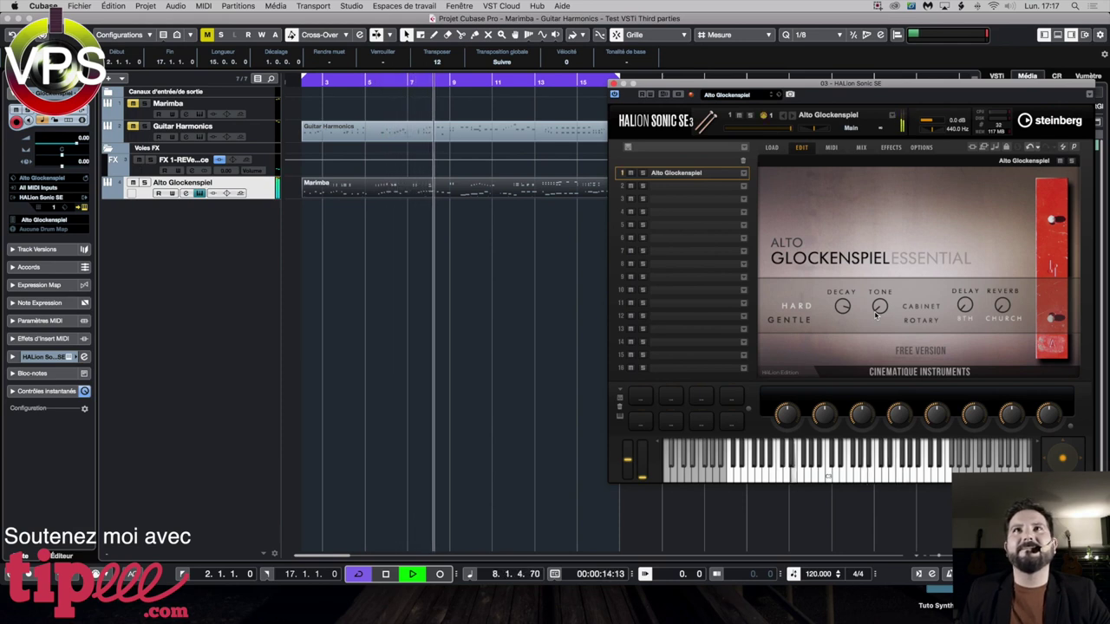
key(space)
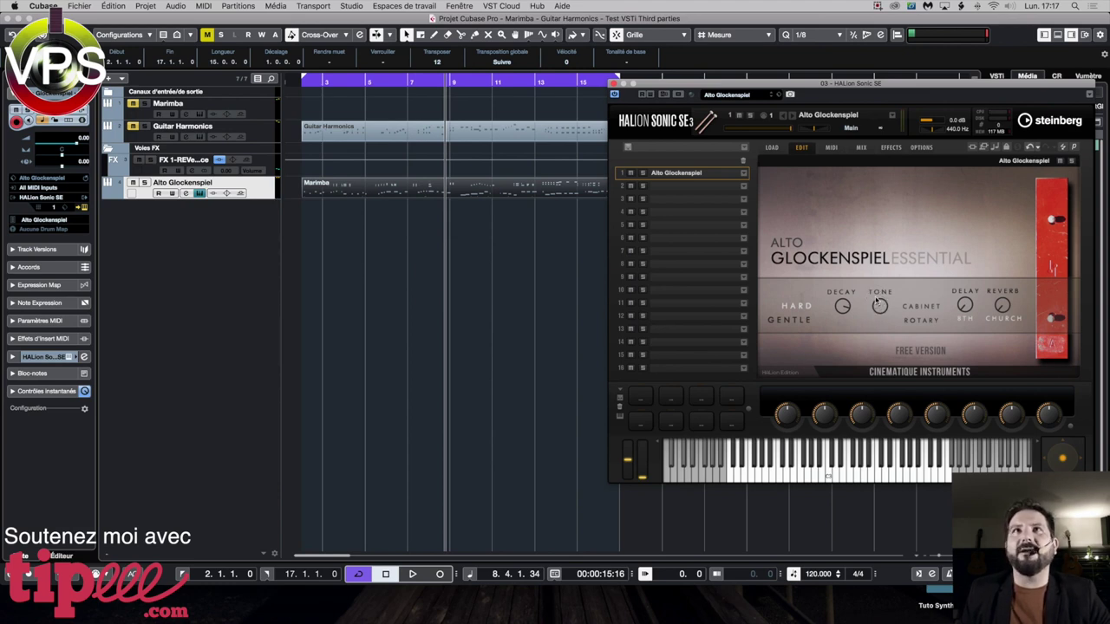
key(space)
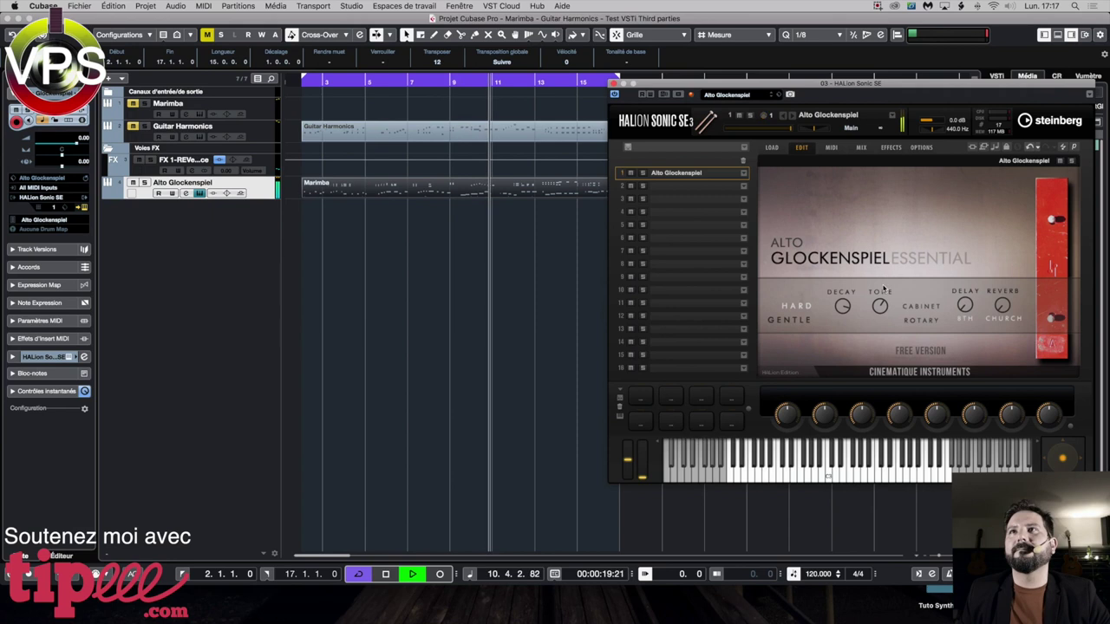
key(space)
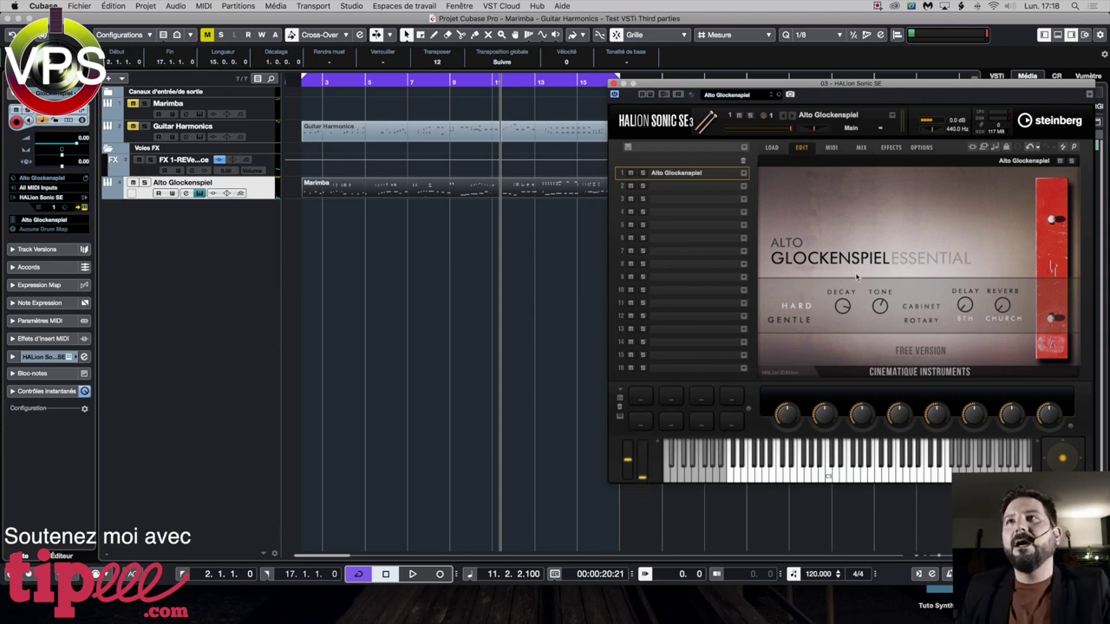
Step: Change the Delay's note division and turn up the Delay amount while playing the glockenspiel part
click(966, 326)
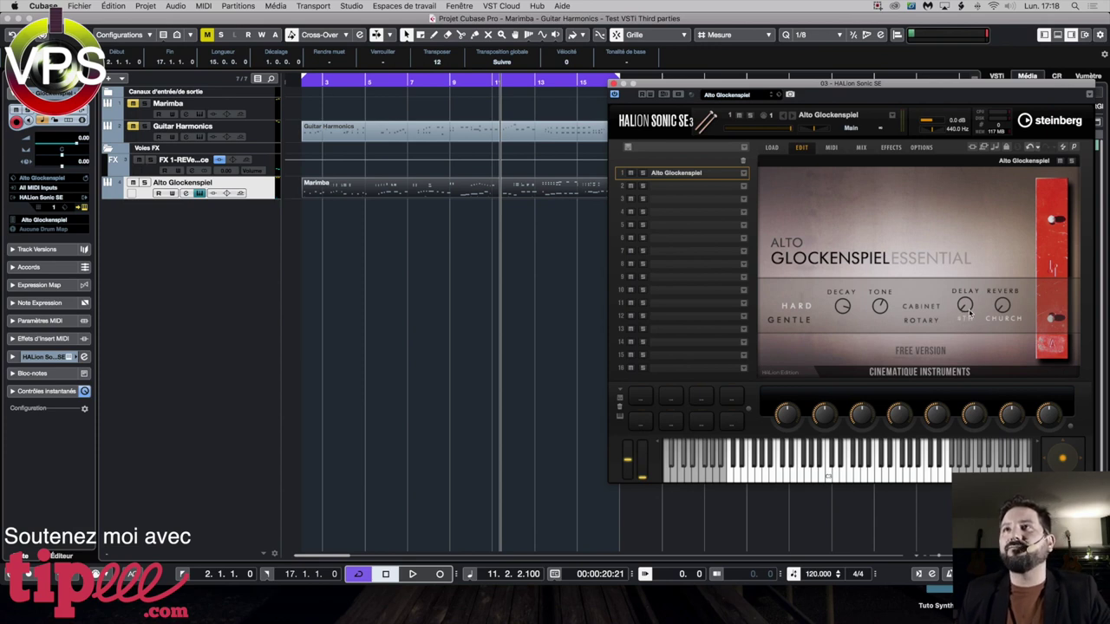
key(space)
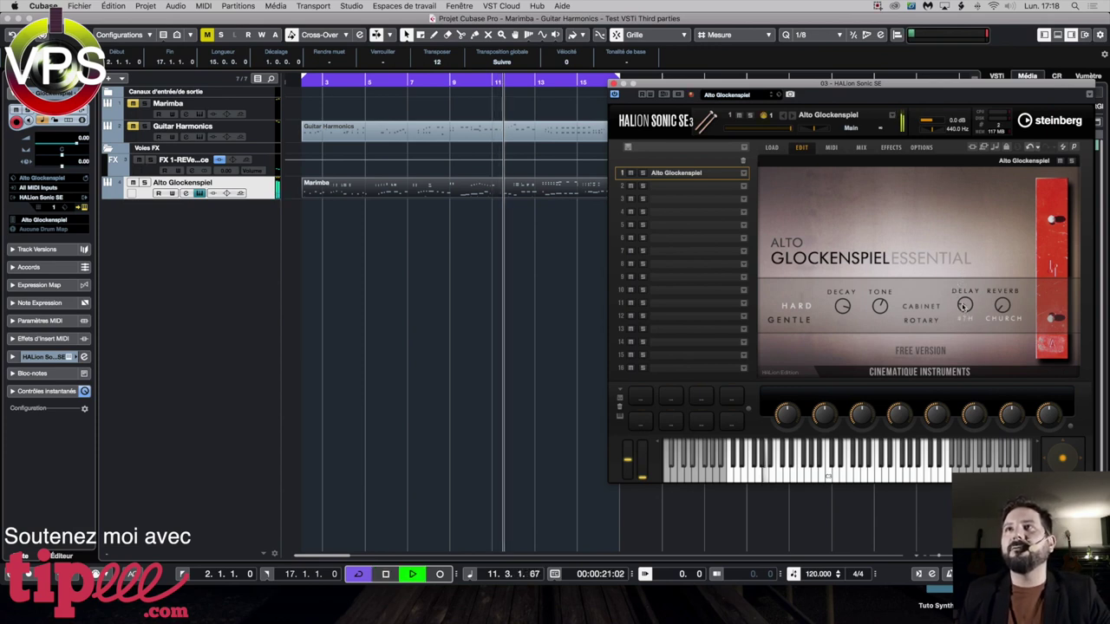
key(space)
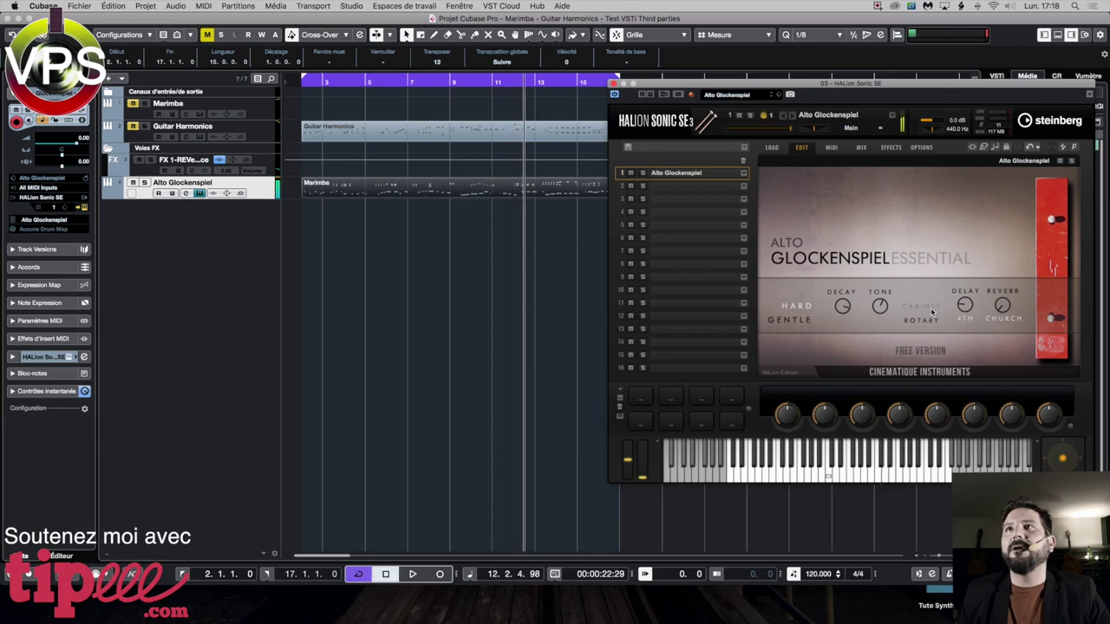
Step: Play the part with the Cabinet effect and switch on Rotary as well, listening to both together
key(space)
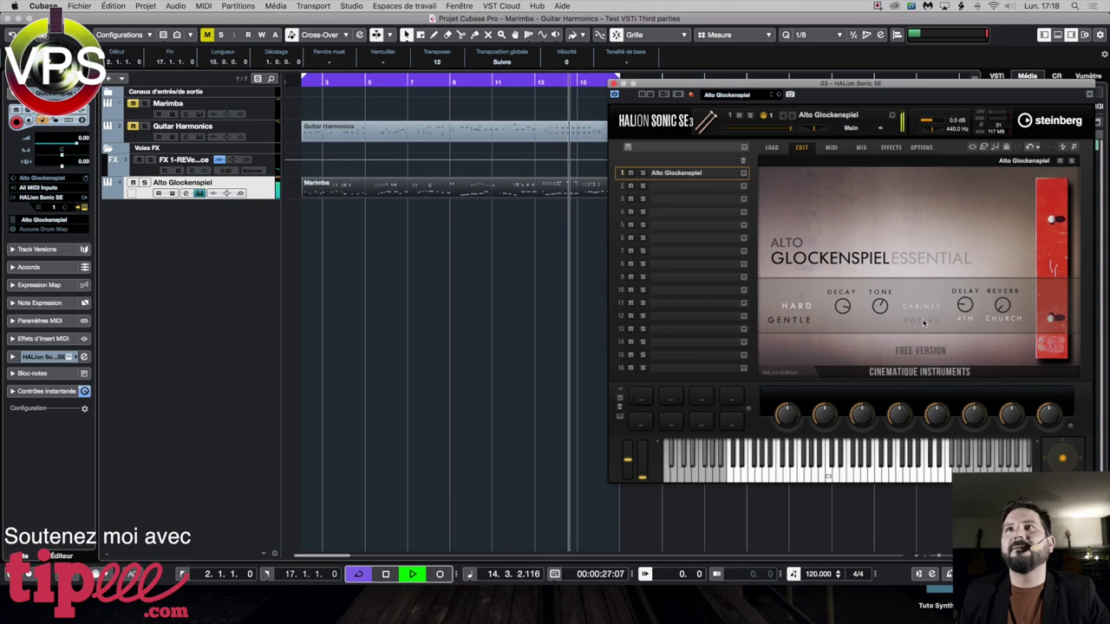
key(space)
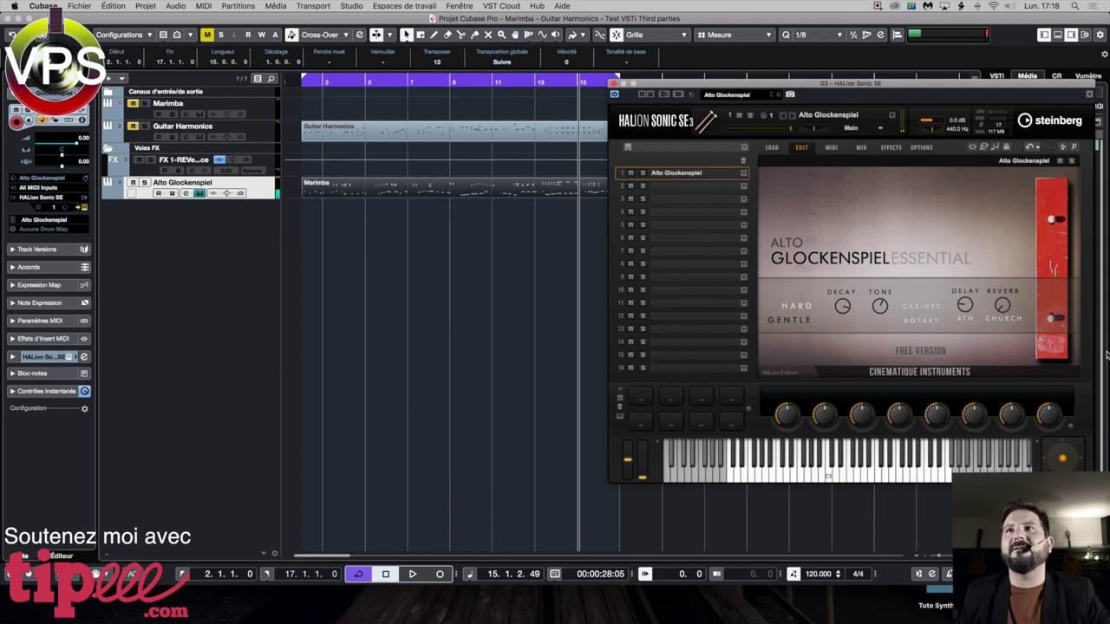
key(space)
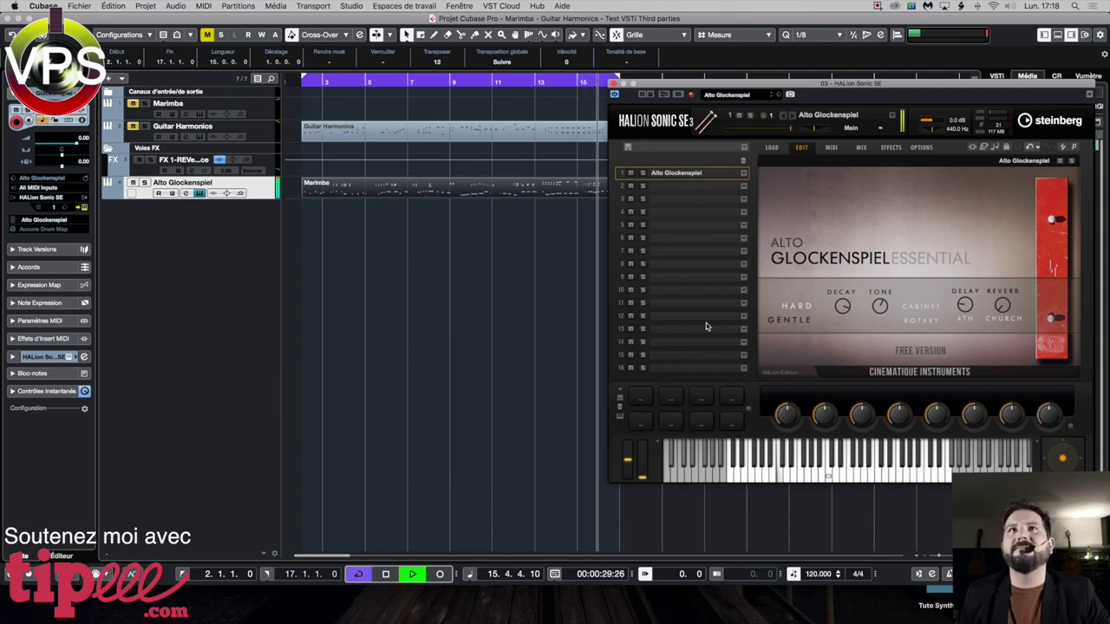
key(space)
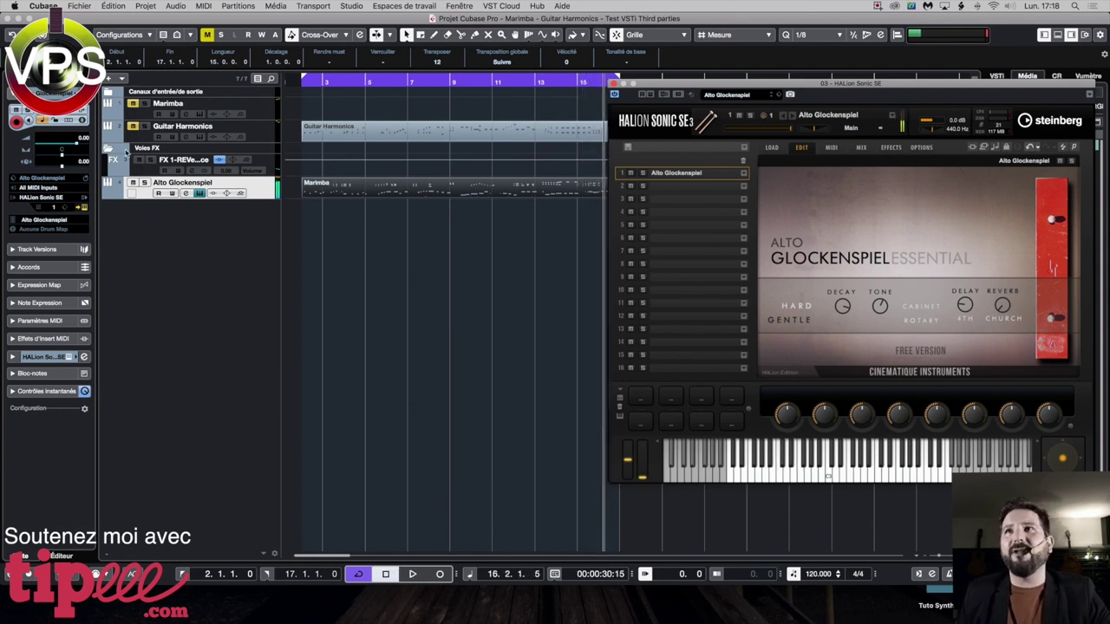
Step: Lower the Alto Glockenspiel track's volume to -9.41 and play the part again with Cabinet and Rotary on
mouse_move(76, 143)
mouse_down()
mouse_move(54, 156)
mouse_move(72, 122)
mouse_up()
key(space)
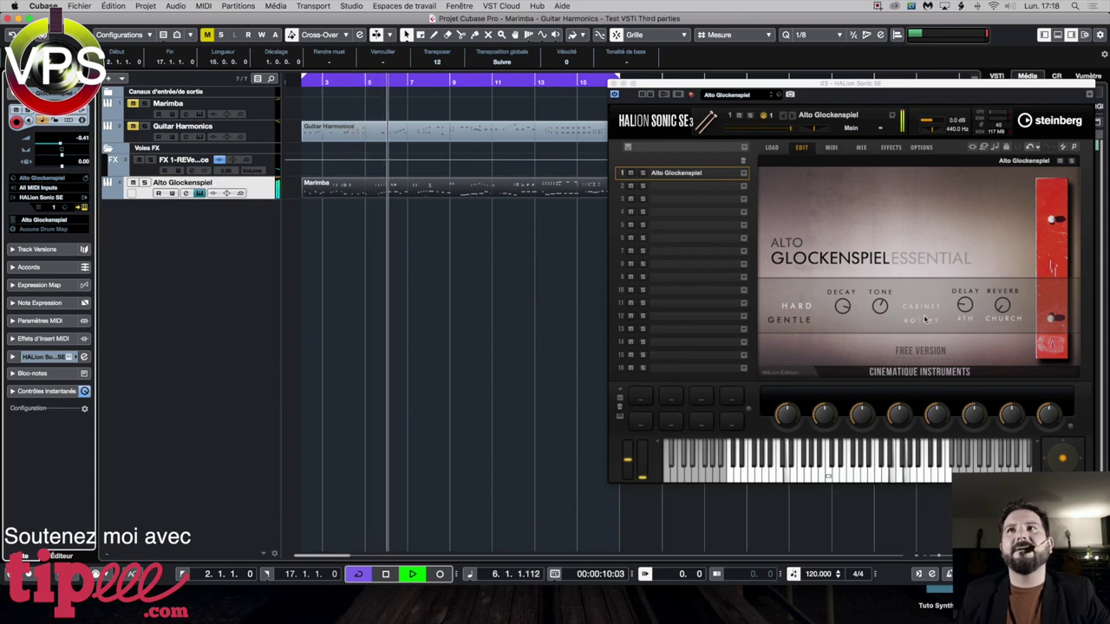
click(873, 320)
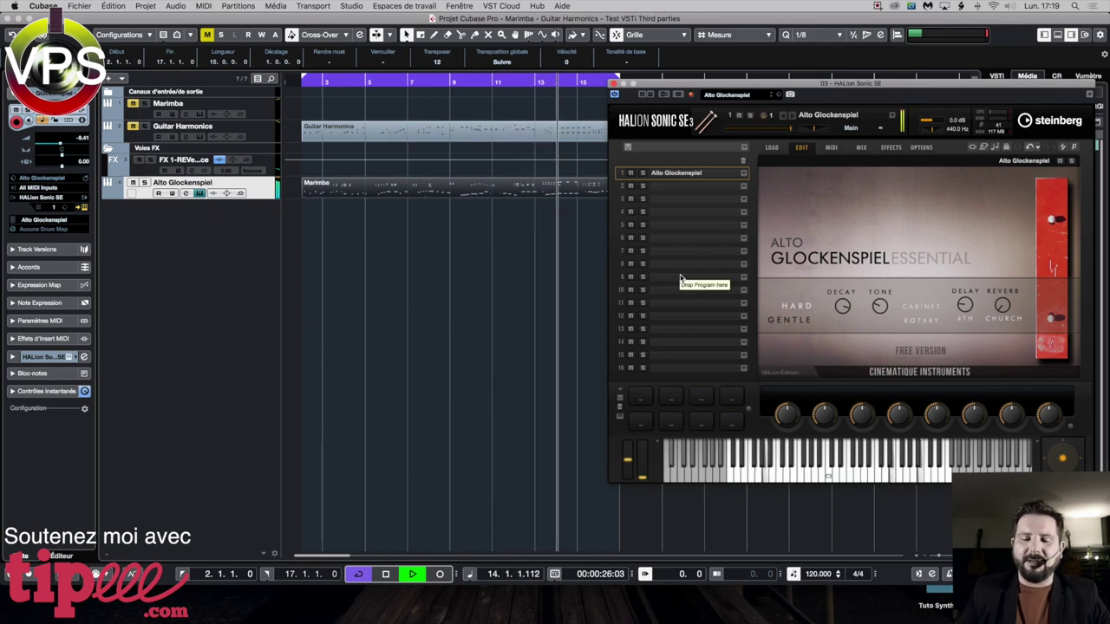
Step: Raise the Alto Glockenspiel channel to -0.80 in the MixConsole and set the instrument's reverb type to Special
key(F3)
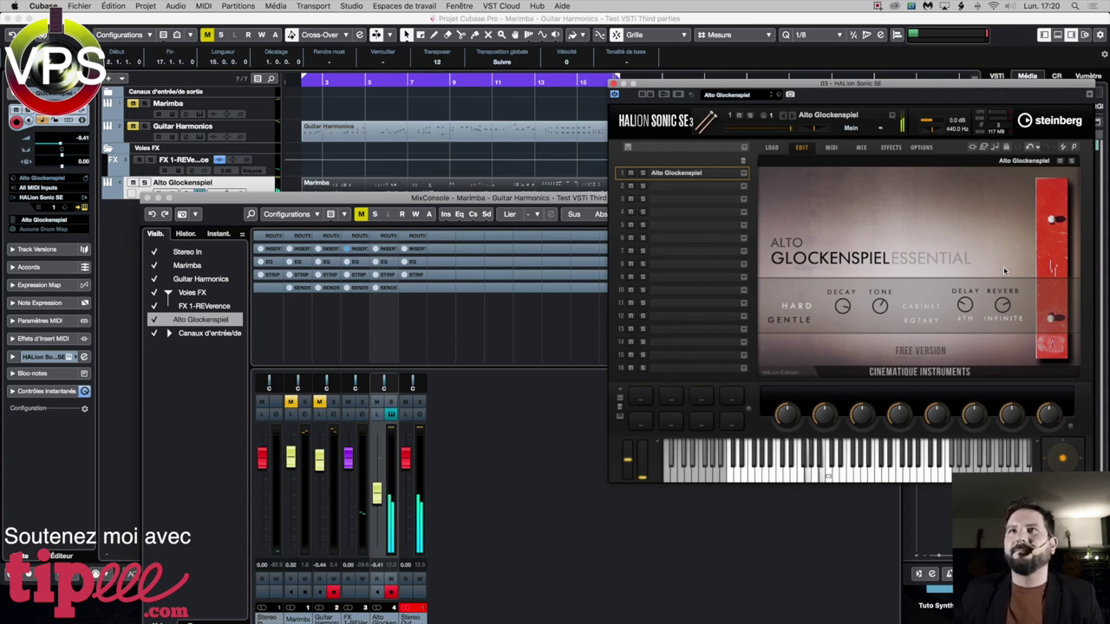
drag(377, 492, 379, 462)
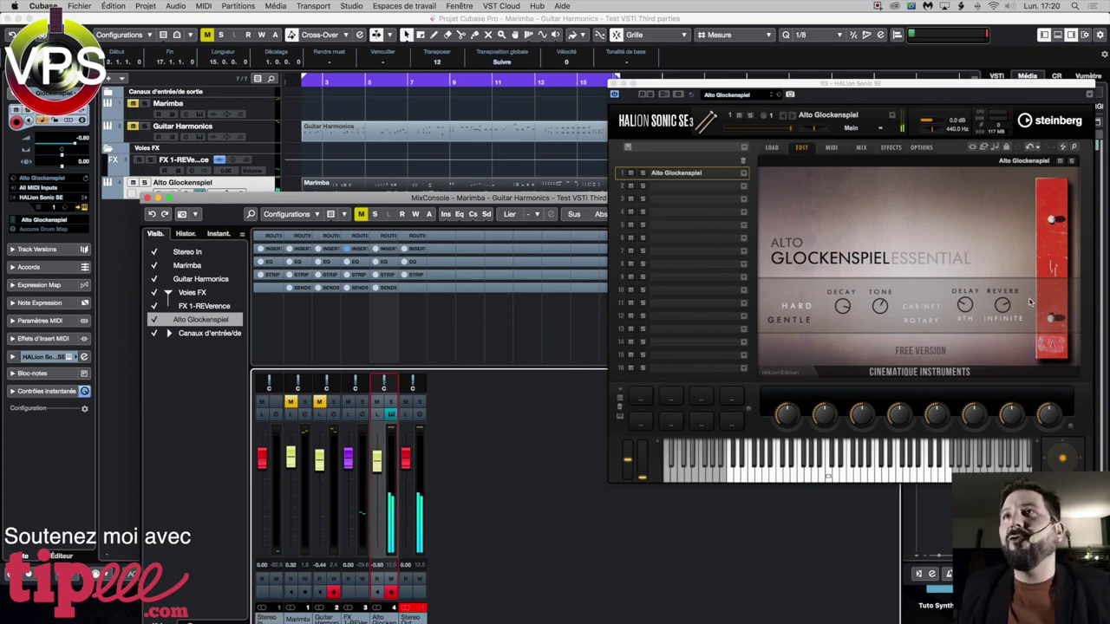
drag(999, 308, 1002, 313)
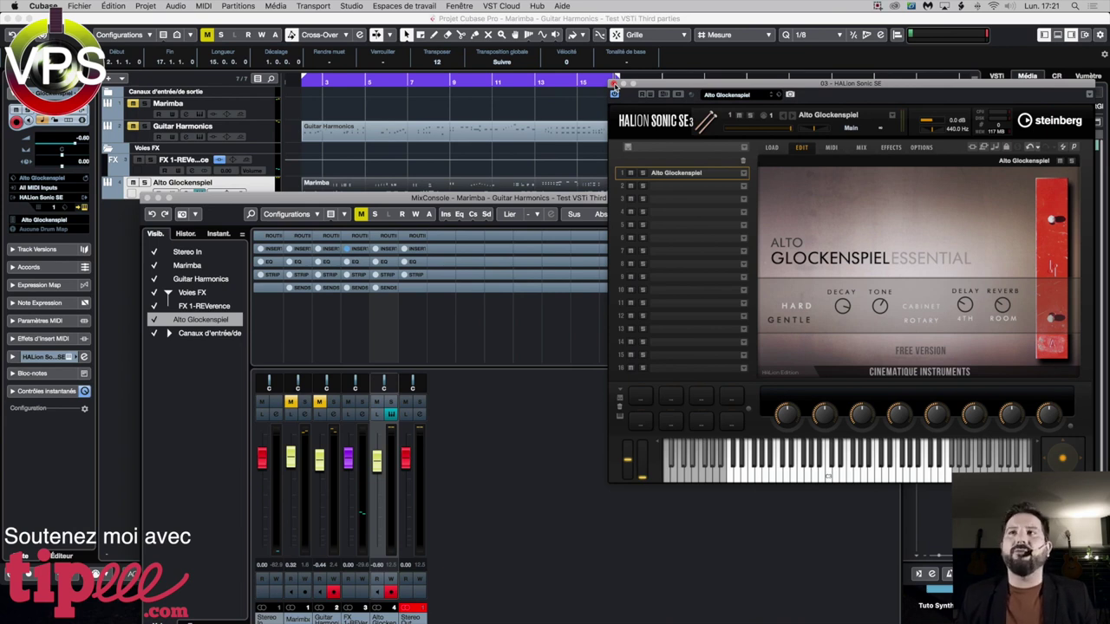
click(1014, 325)
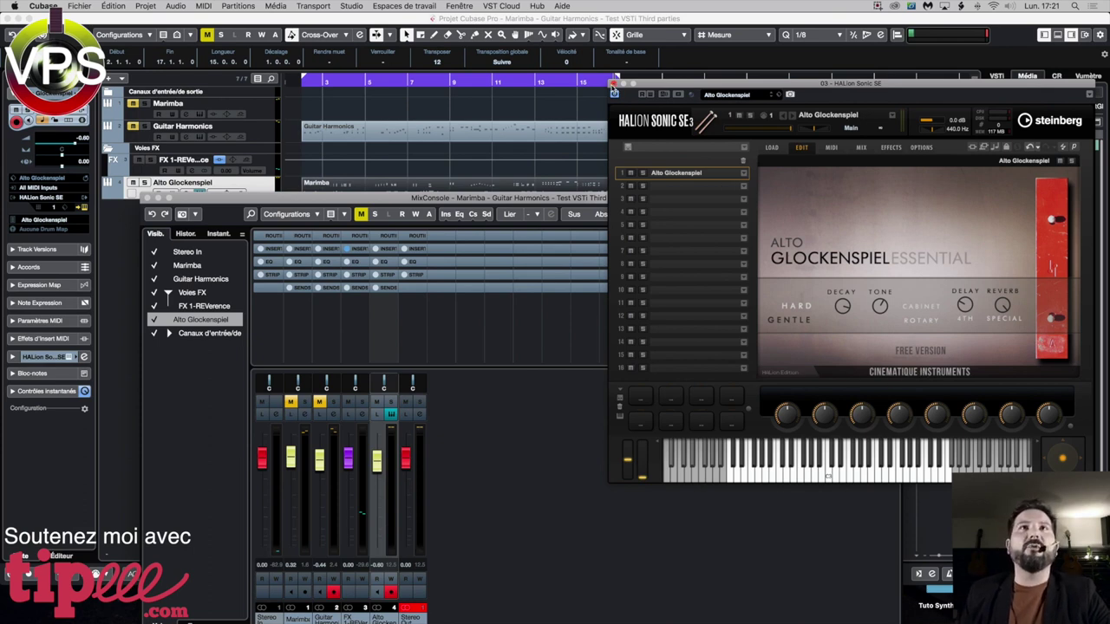
Step: Close the glockenspiel's instrument window and the MixConsole
click(613, 86)
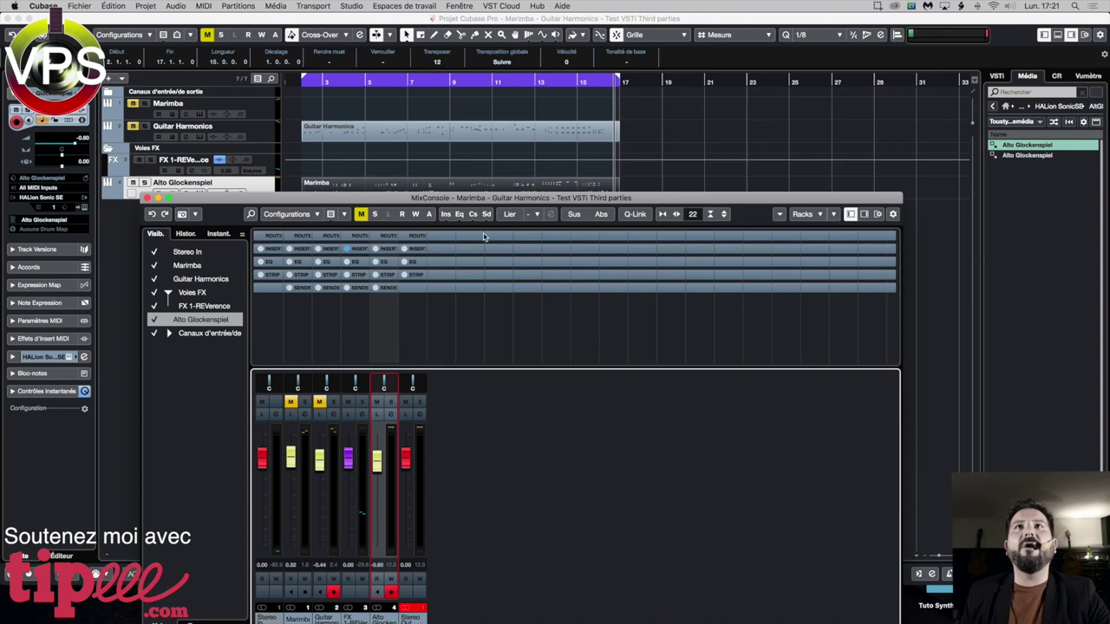
double_click(521, 198)
key(F3)
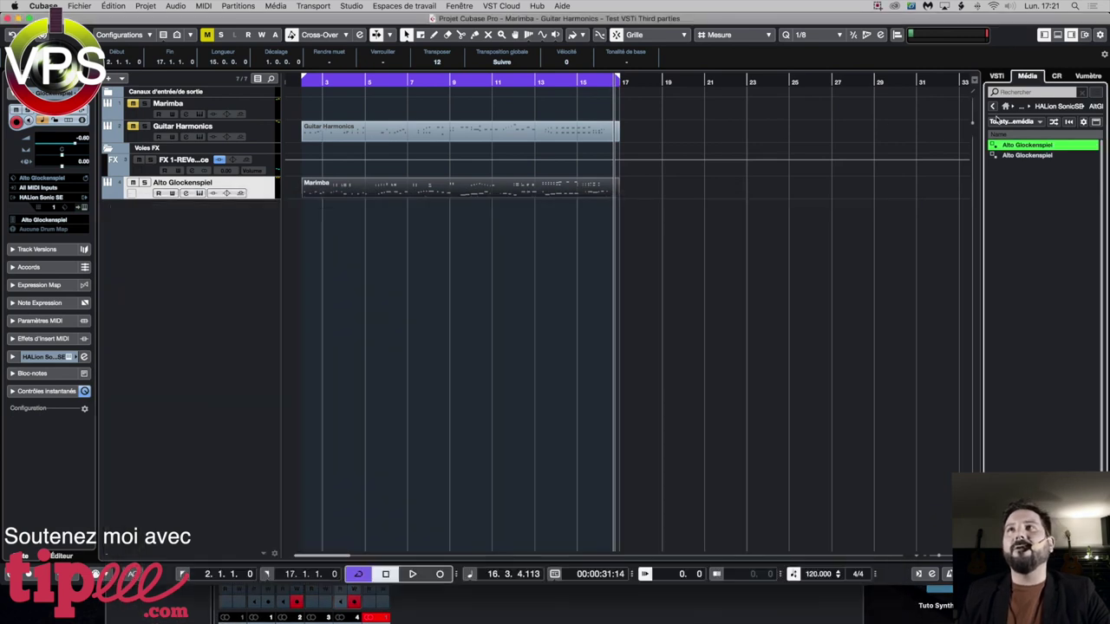
Step: Create a Hammered Dulcimer instrument track below Alto Glockenspiel from the Hamm Dulcimer library of HALion Sonic SE
click(994, 107)
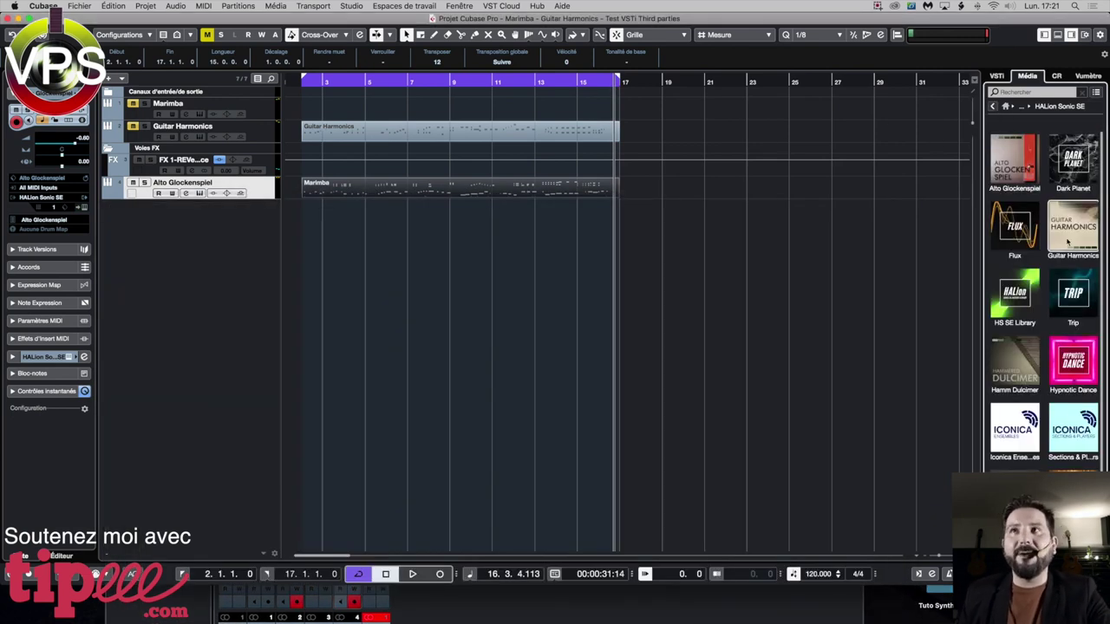
scroll(1068, 243, down, 1)
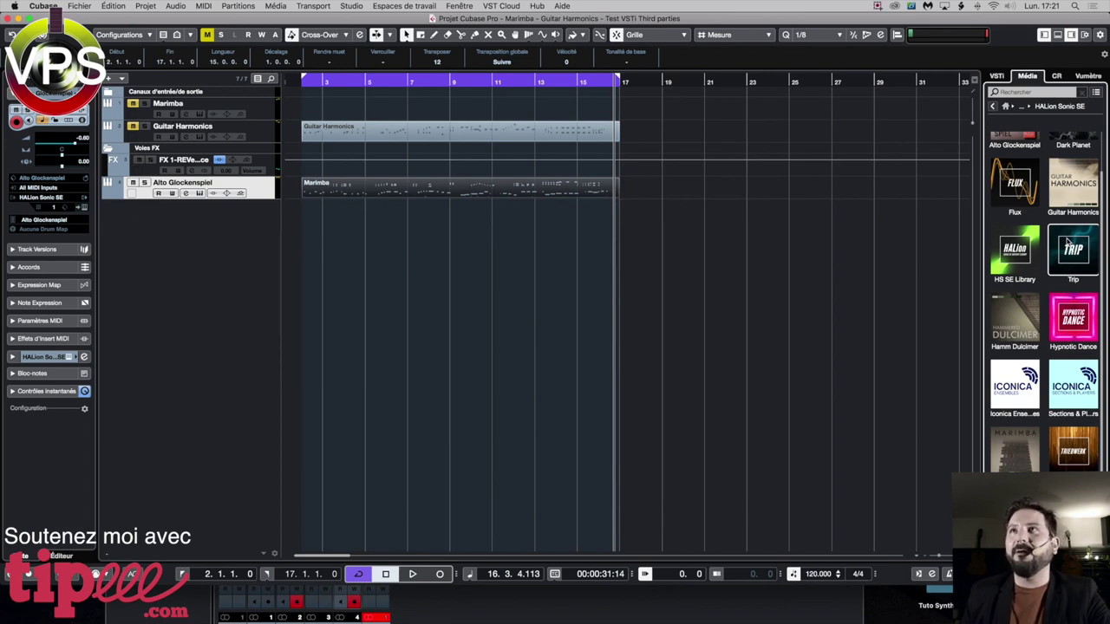
scroll(1068, 241, up, 1)
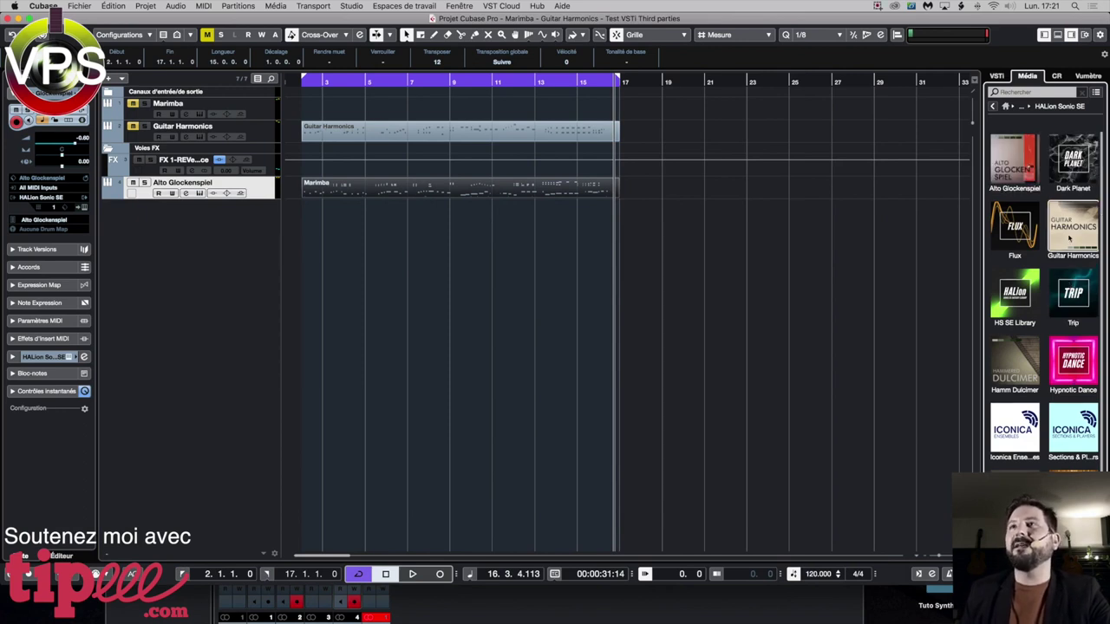
scroll(1069, 221, down, 1)
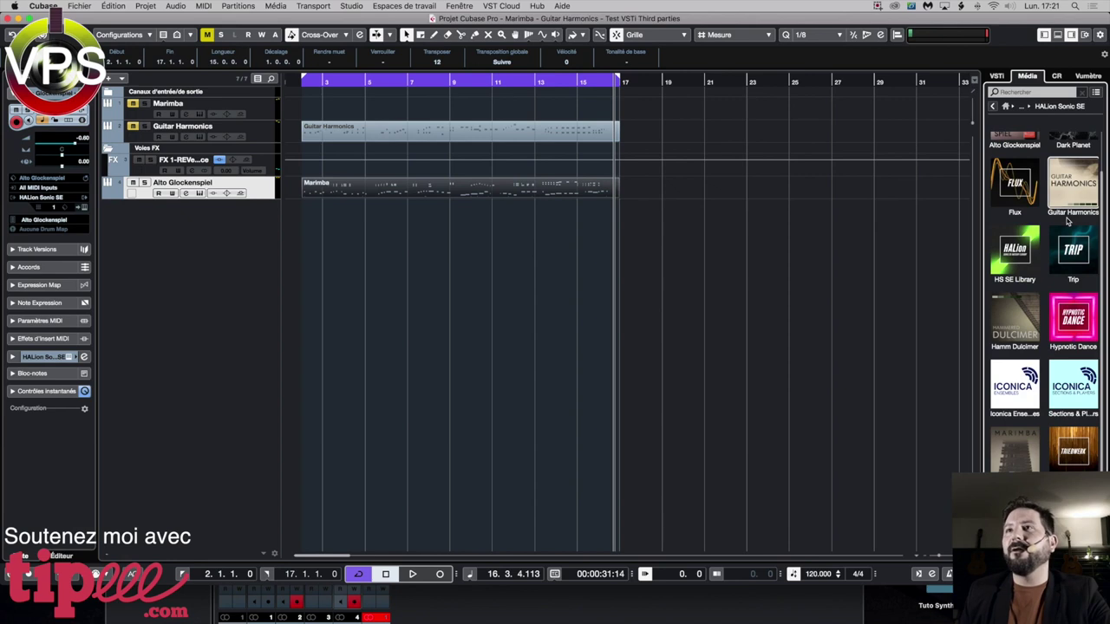
scroll(1069, 222, up, 1)
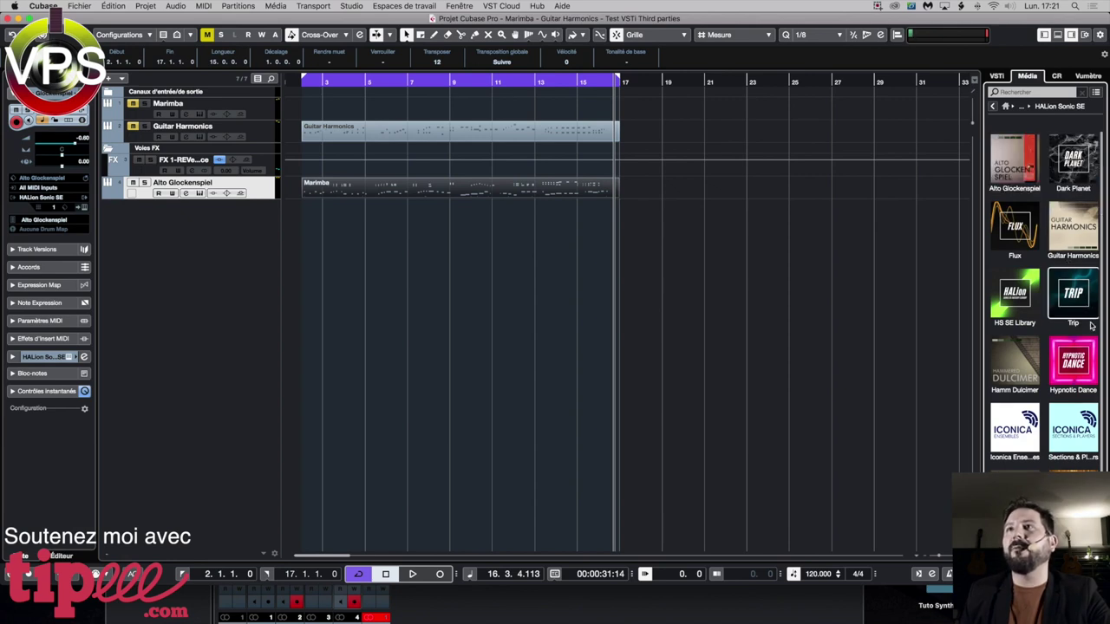
click(1023, 369)
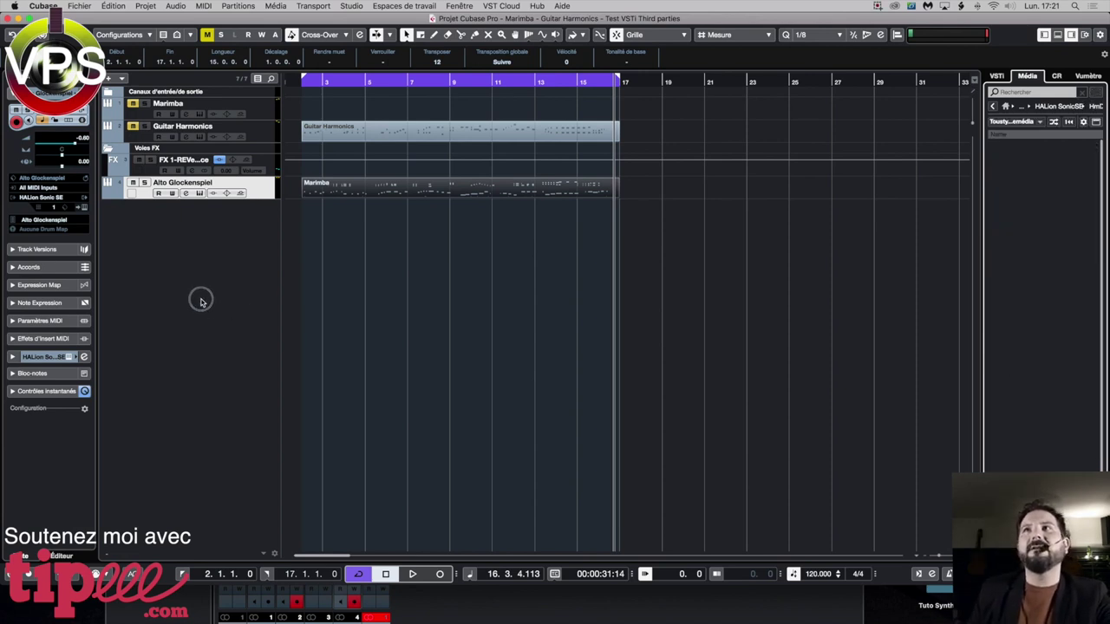
drag(1020, 145, 208, 280)
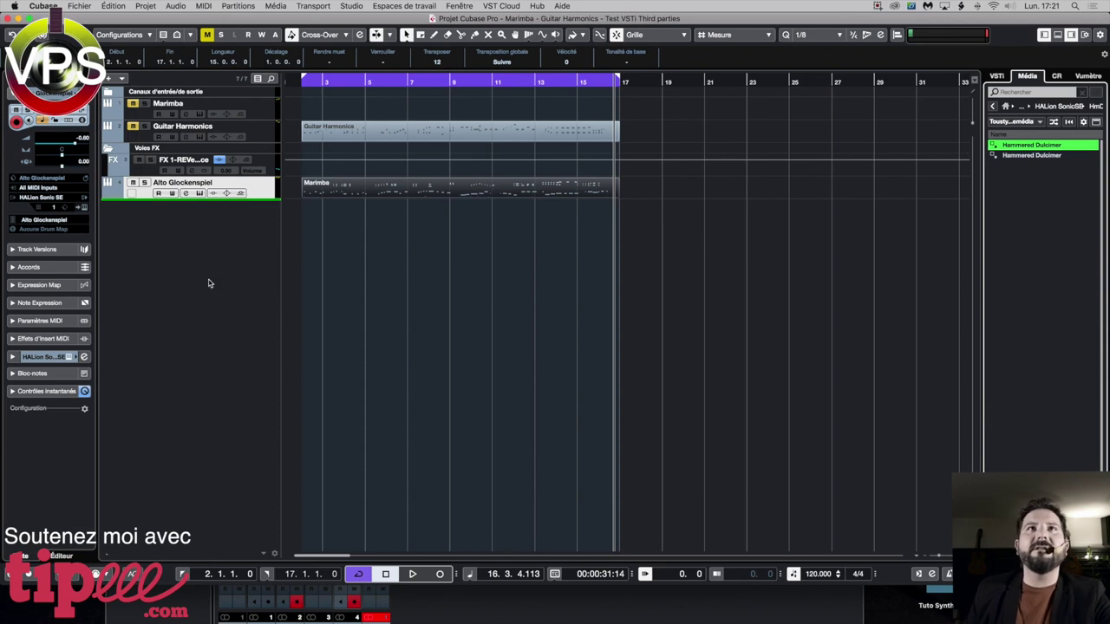
Step: Move the Marimba MIDI part from the Alto Glockenspiel track to the Hammered Dulcimer track, keeping its start at bar 2
click(323, 188)
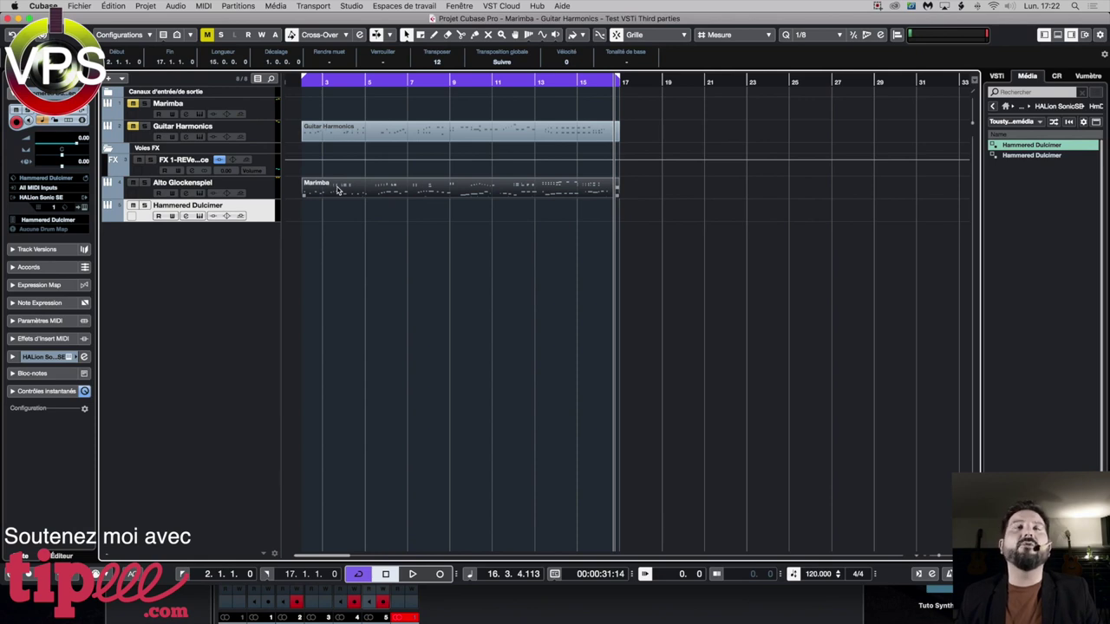
drag(338, 189, 335, 211)
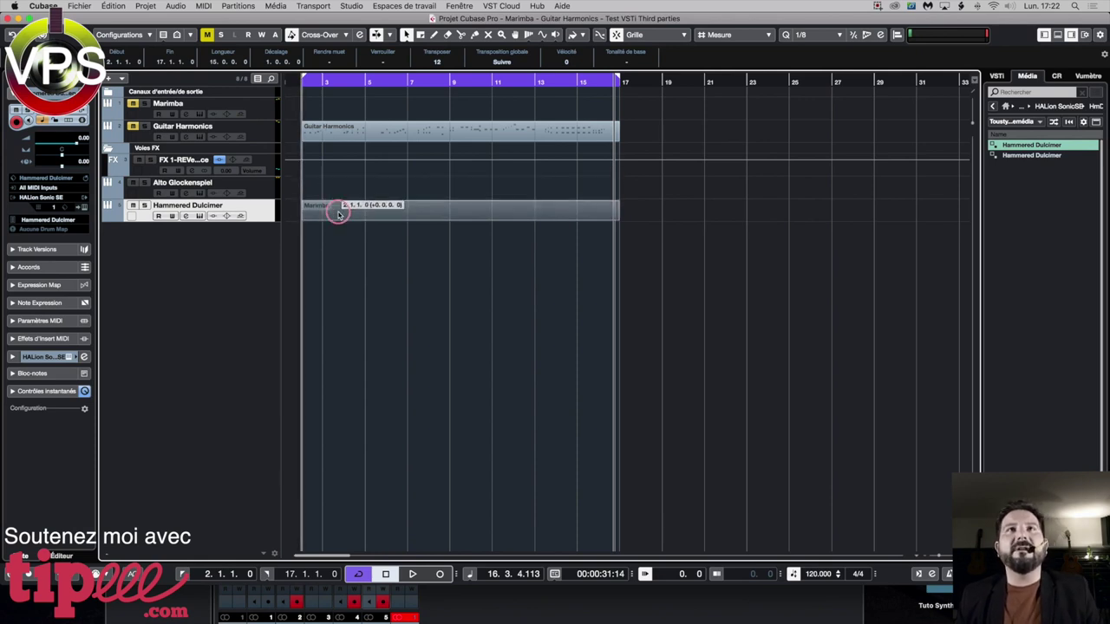
Step: Open the Hammered Dulcimer's instrument editor on its edit page, move the window off the MIDI part and return the cursor to bar 2
click(340, 235)
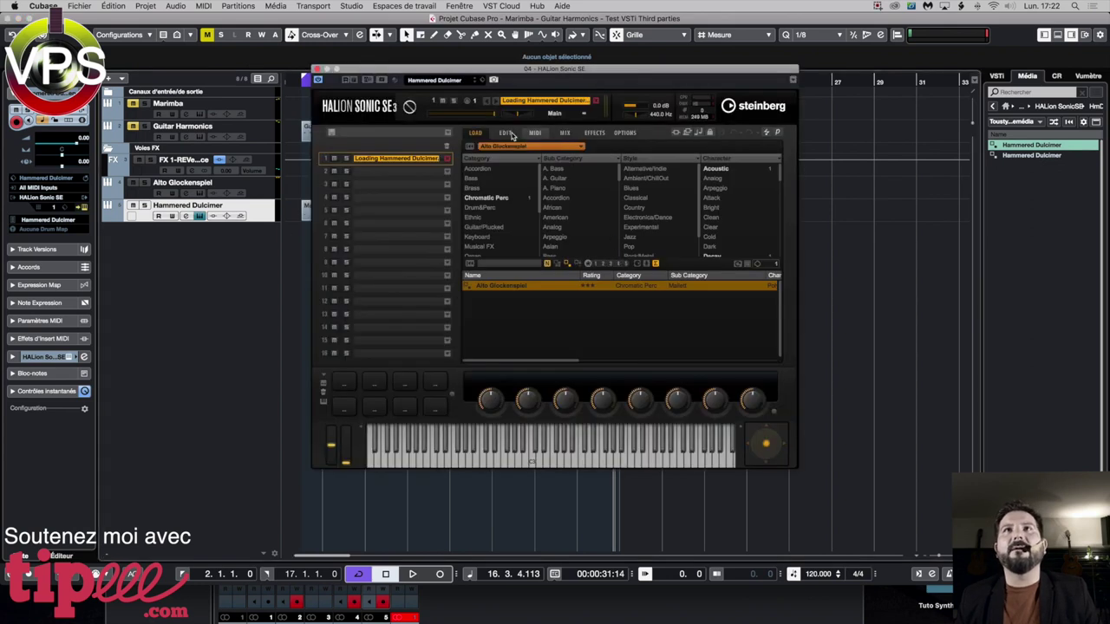
click(506, 133)
drag(514, 73, 644, 75)
click(301, 84)
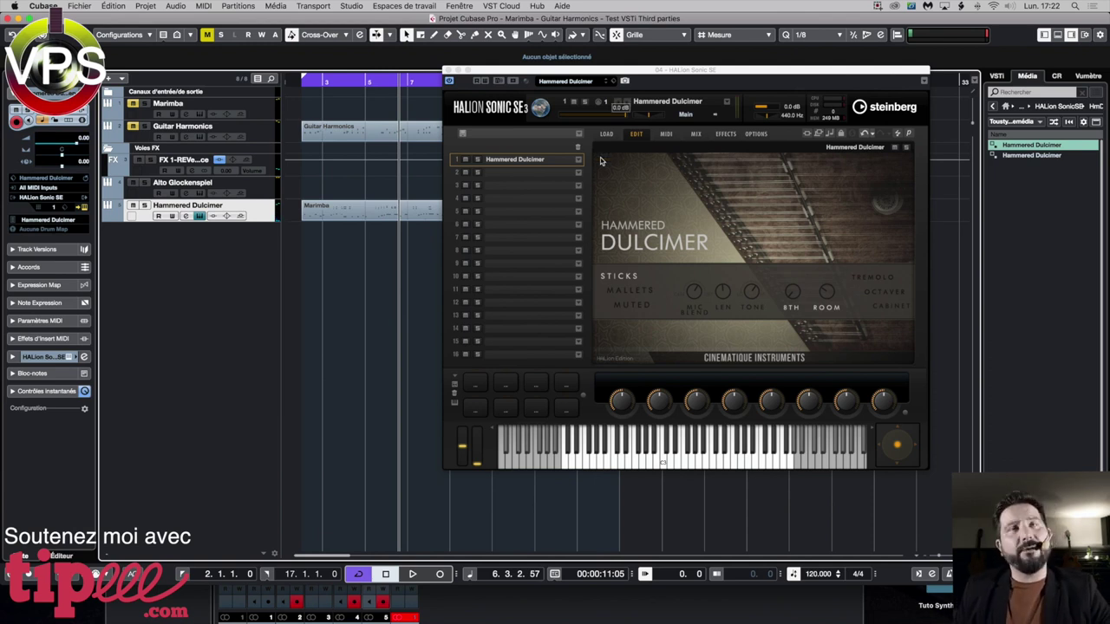
Step: Switch the dulcimer's articulation to Mallets and audition the part with it
click(641, 293)
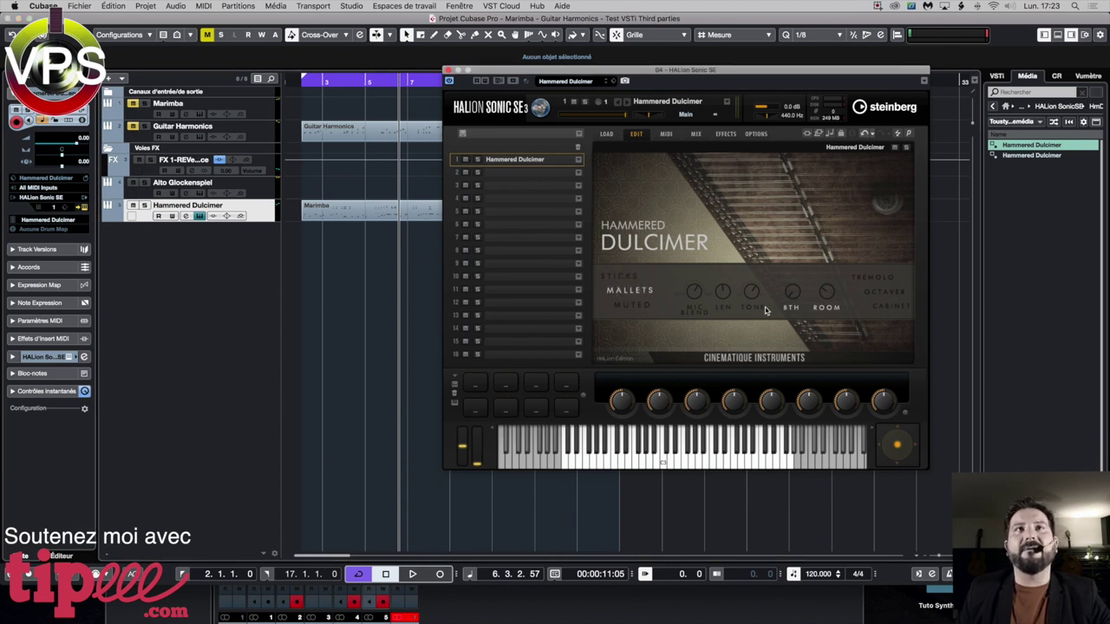
key(space)
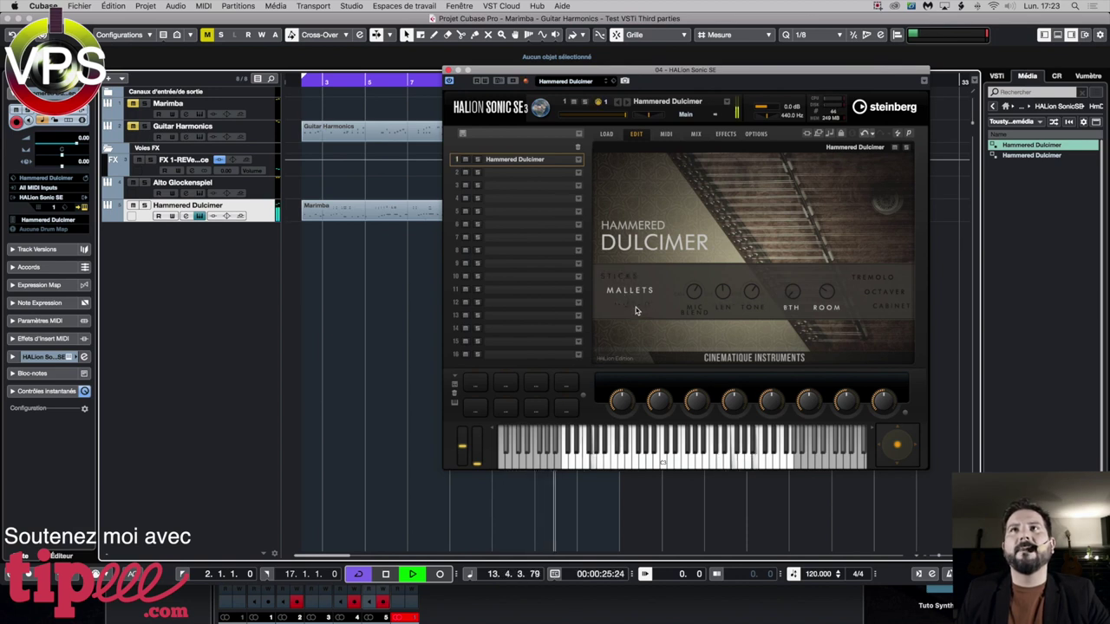
key(space)
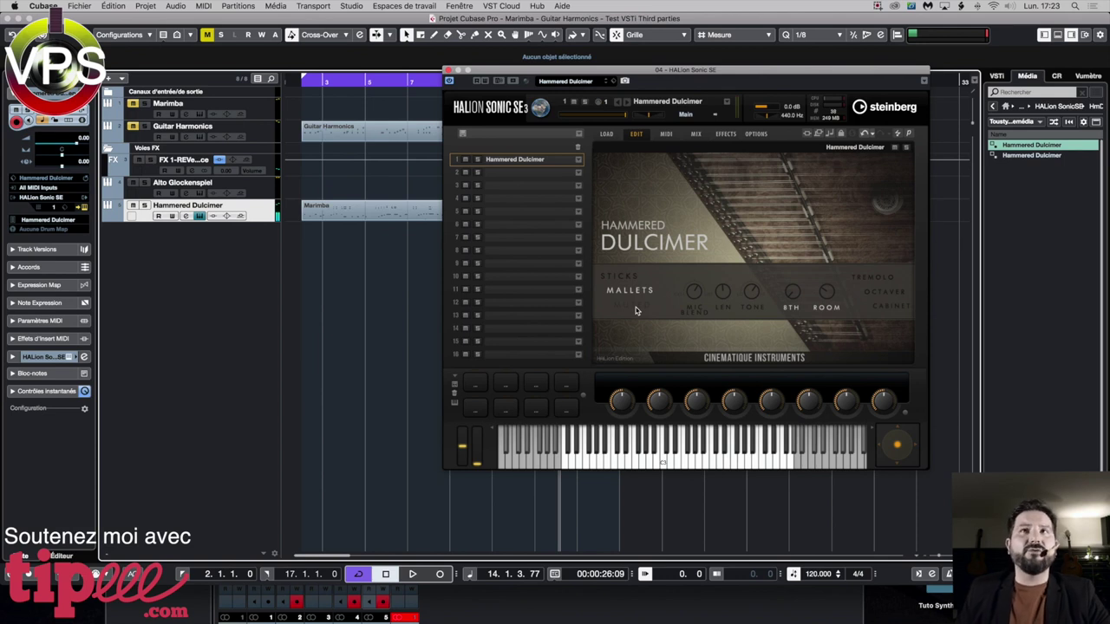
Step: Set the articulation to Muted, audition the part from bar 2 and adjust Mic Blend during playback
key(space)
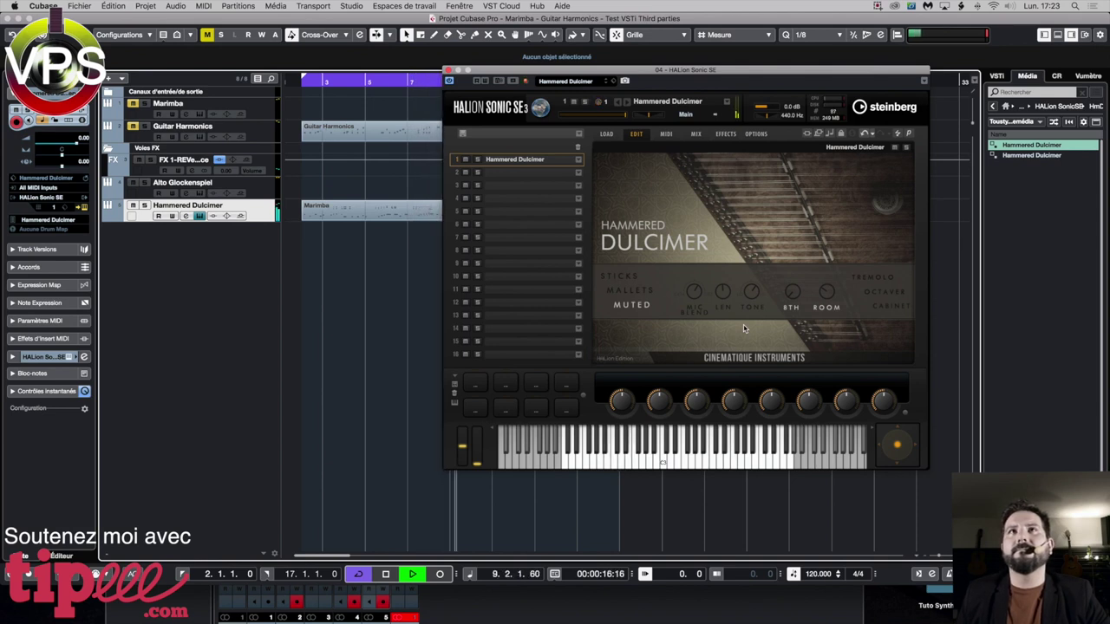
click(302, 82)
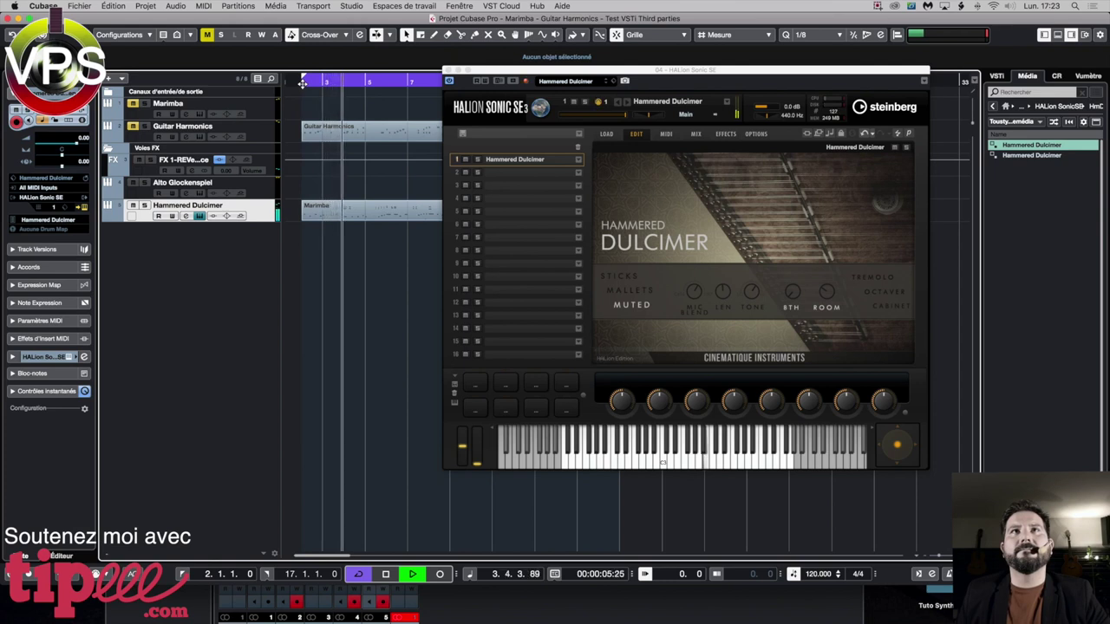
key(space)
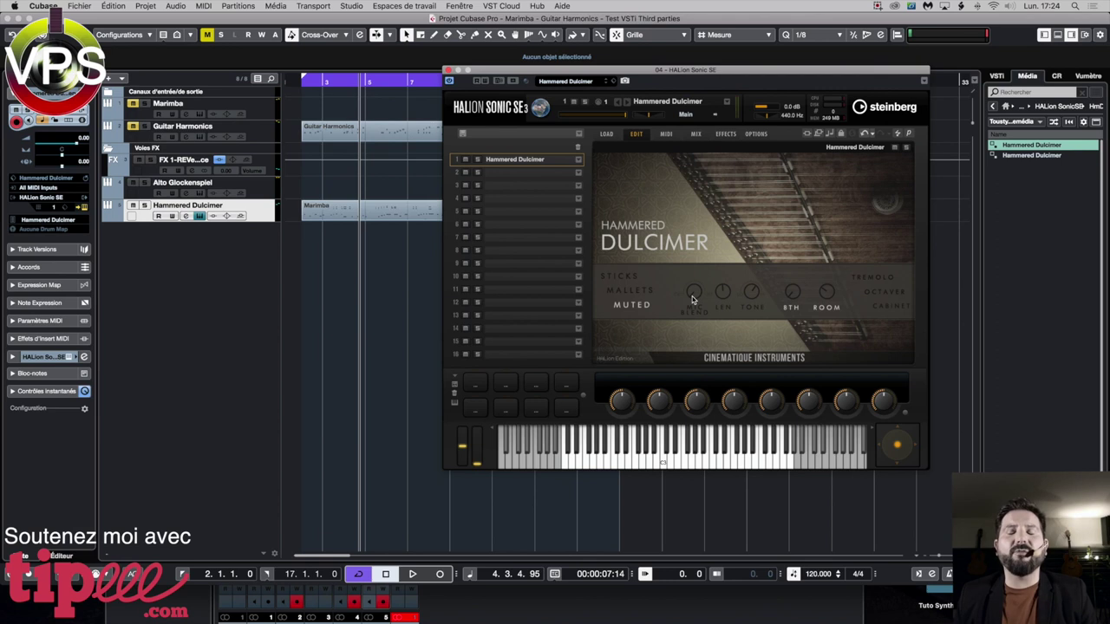
key(space)
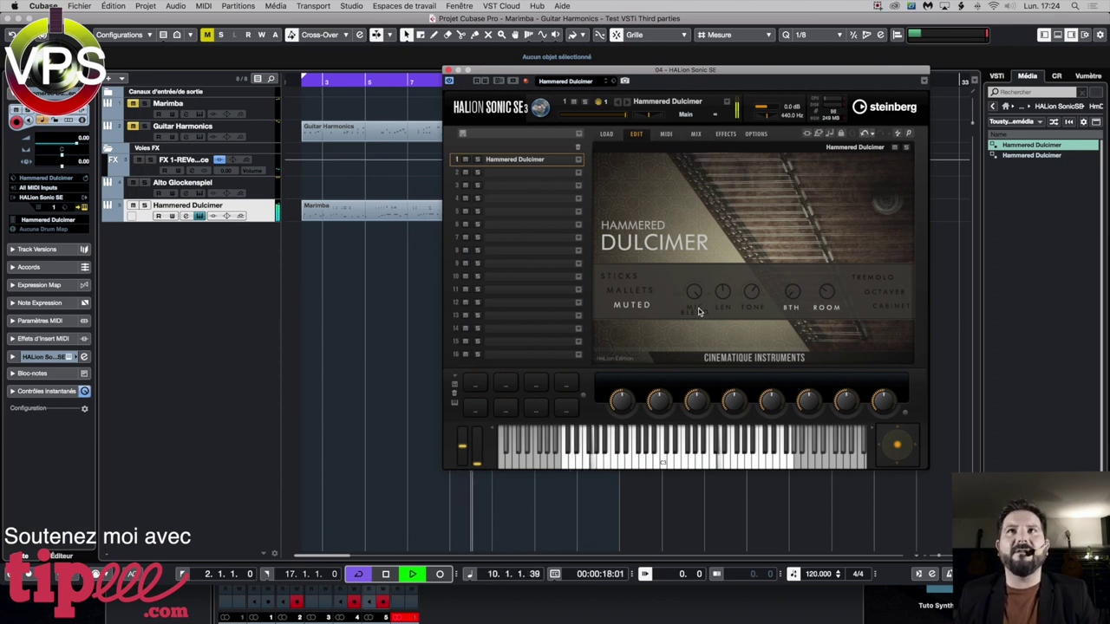
key(space)
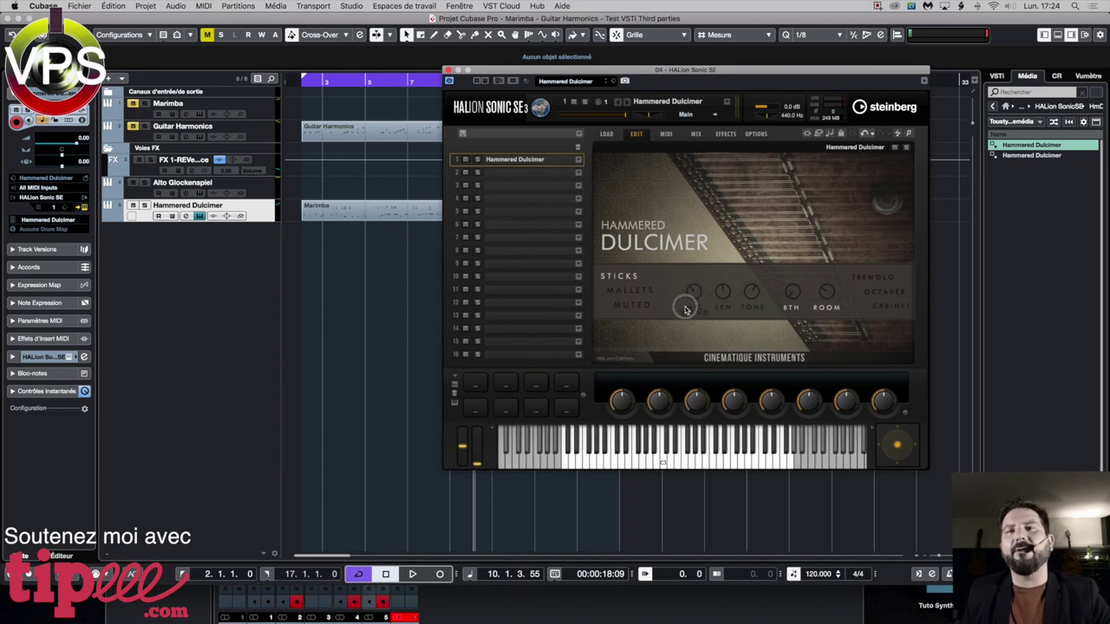
Step: Set the articulation back to Sticks and adjust the Len and Tone controls while playing the part
key(space)
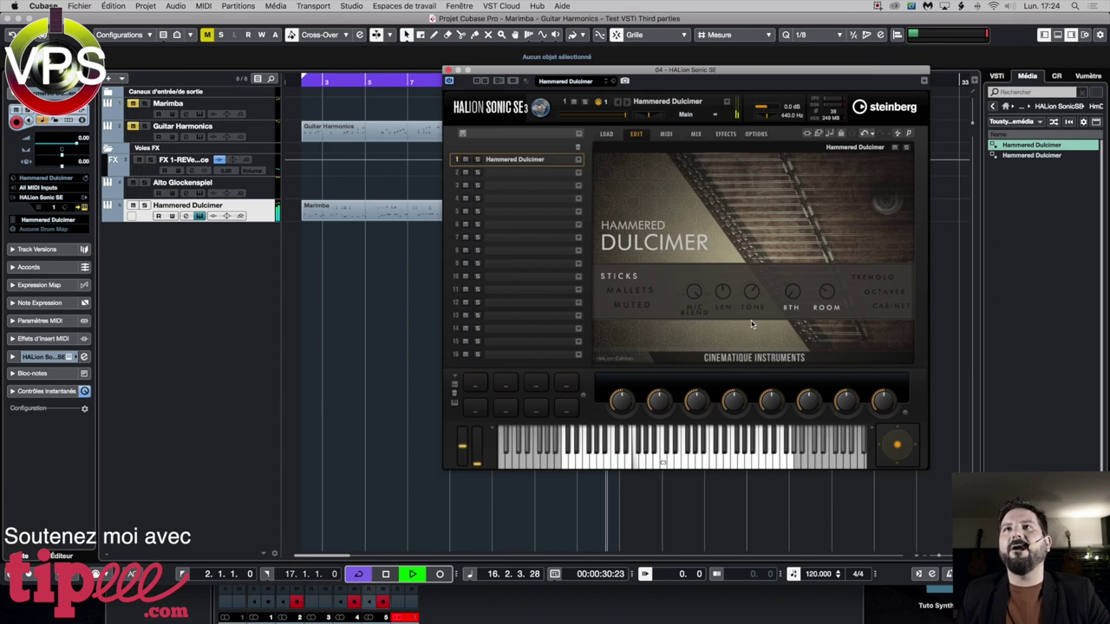
key(space)
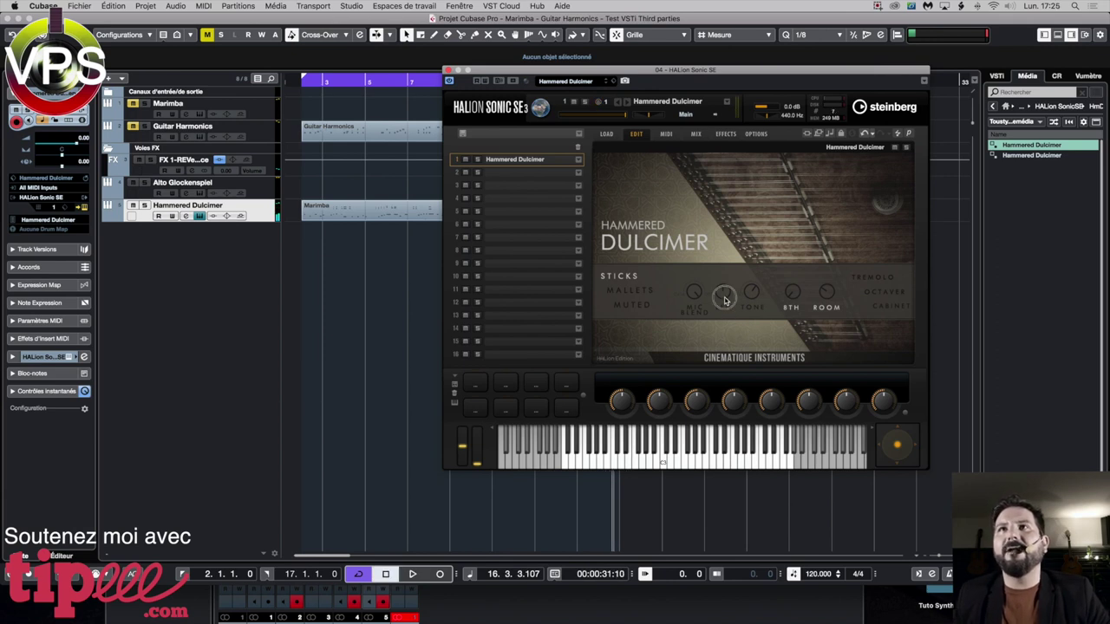
key(space)
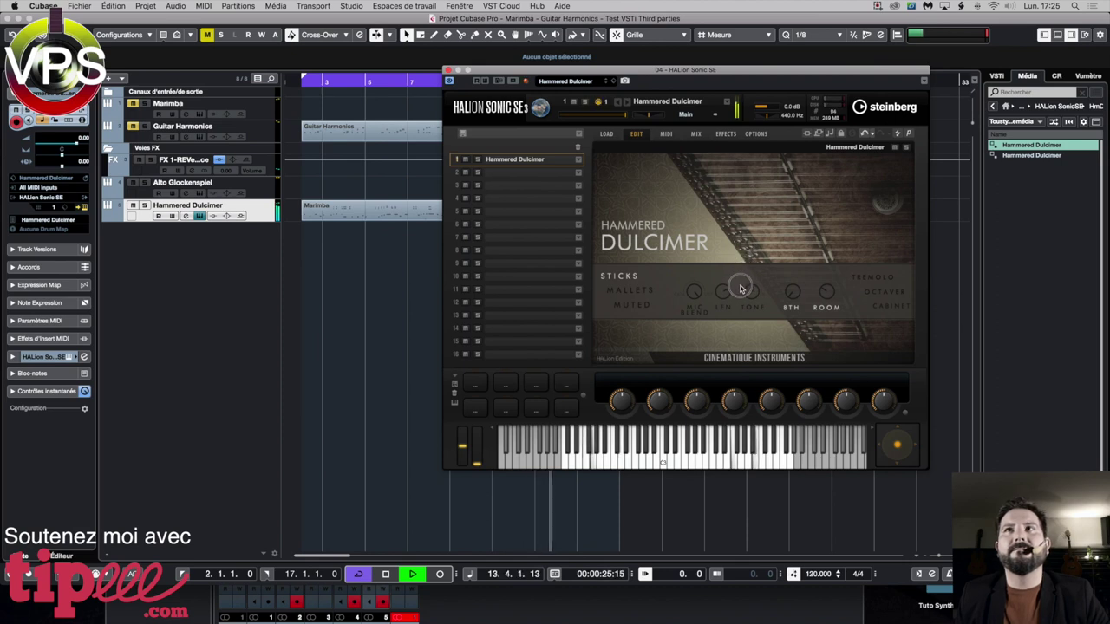
key(space)
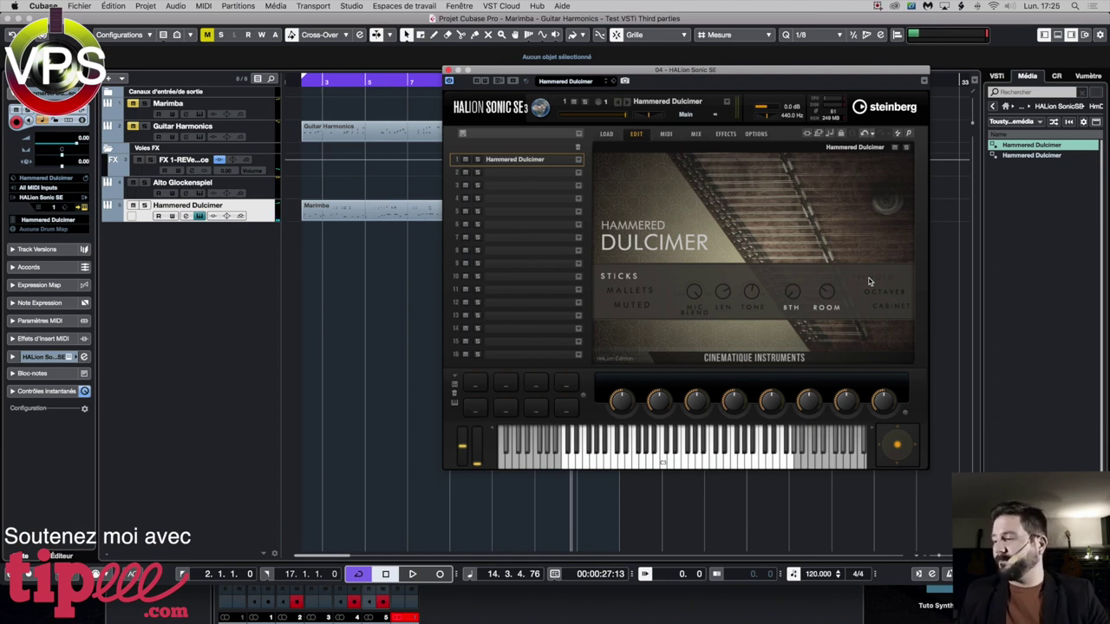
Step: Try the Tremolo effect and the Octaver effect one after the other on the dulcimer
click(869, 280)
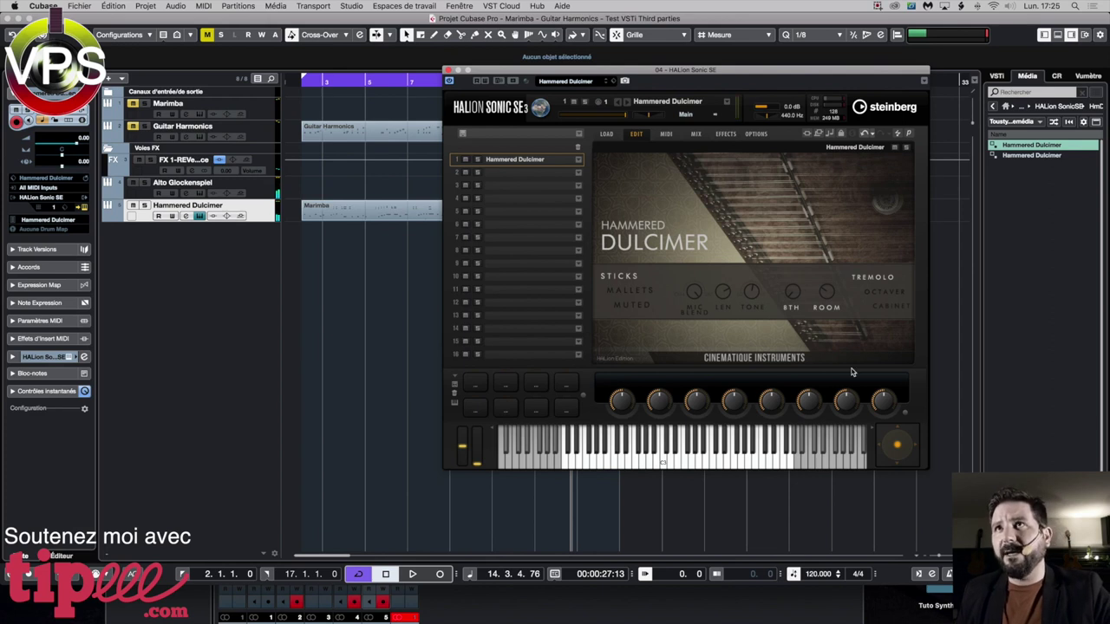
click(879, 296)
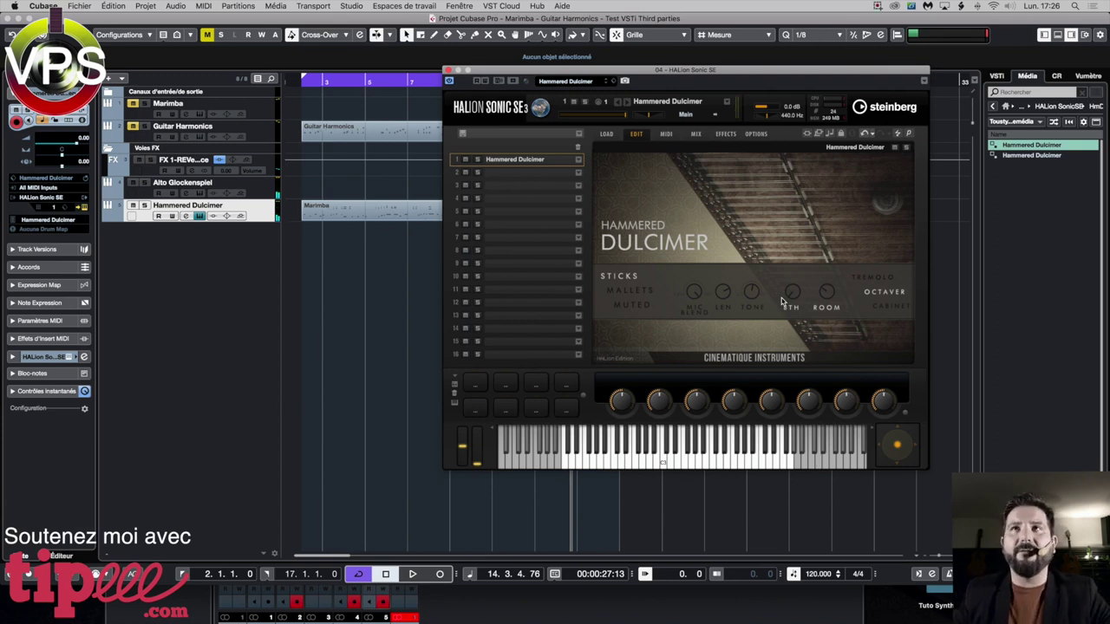
click(871, 295)
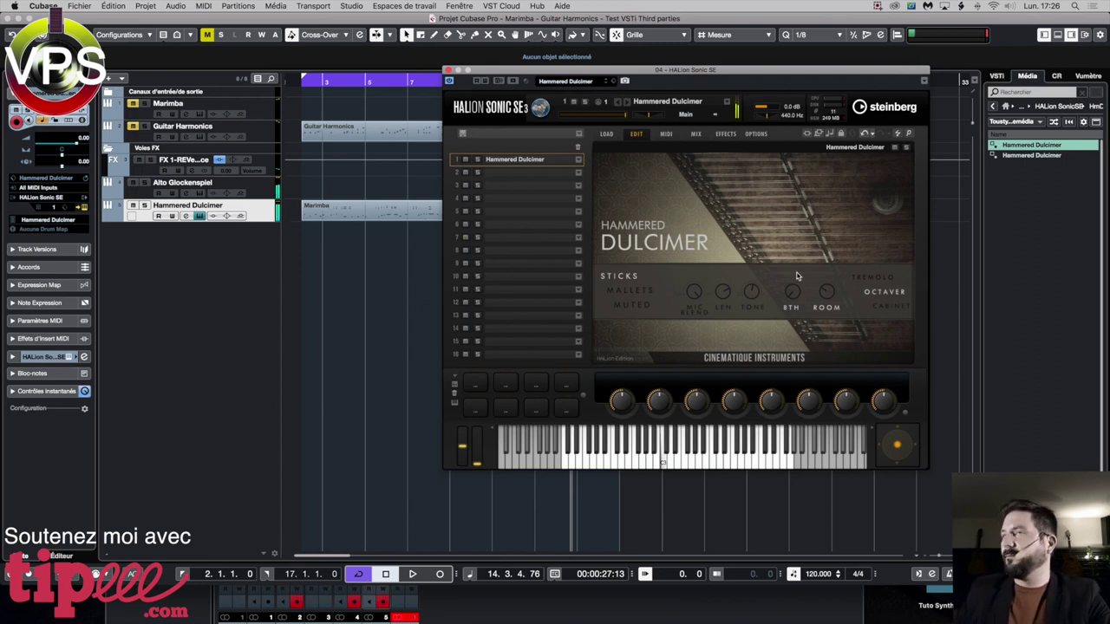
Step: Compare the dulcimer's sound with Octaver on and off, leave it off and turn on the Cabinet effect
click(884, 295)
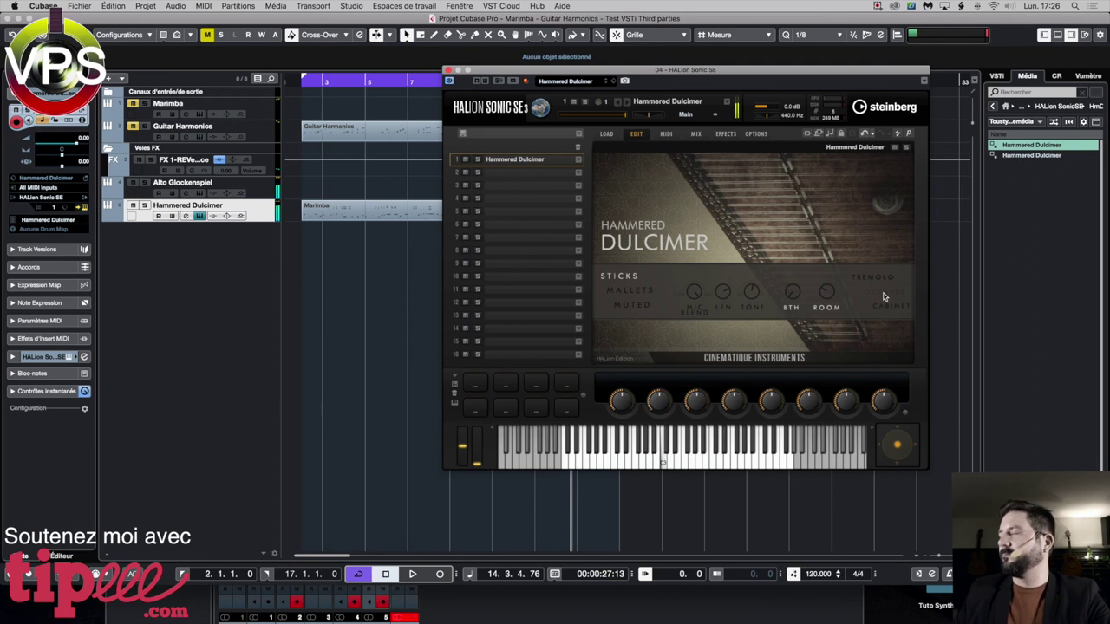
click(883, 297)
click(883, 296)
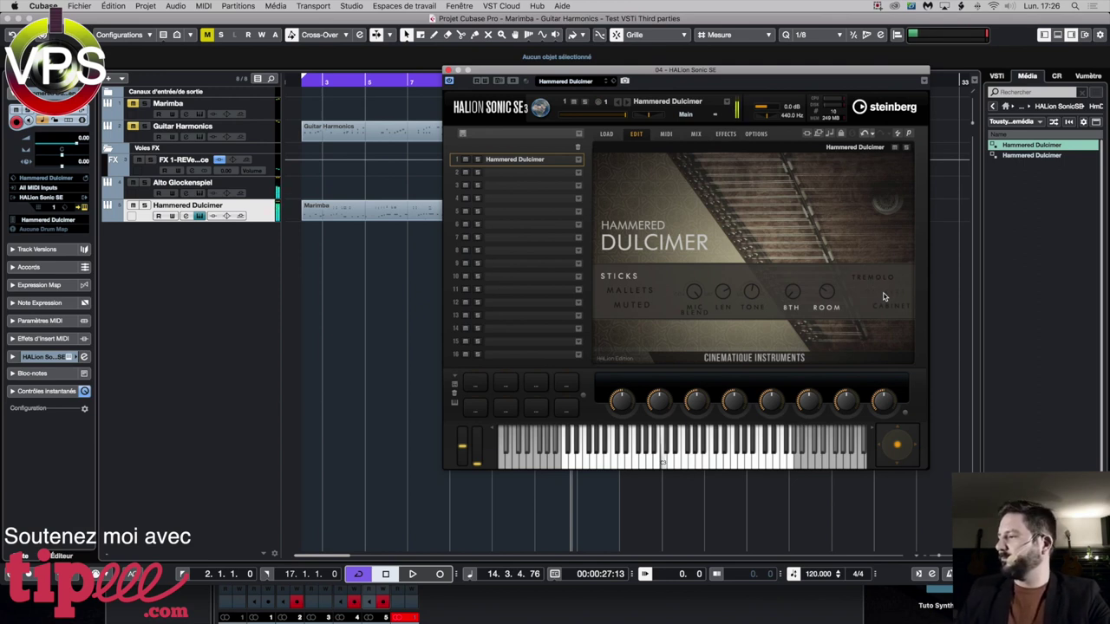
click(884, 296)
click(884, 310)
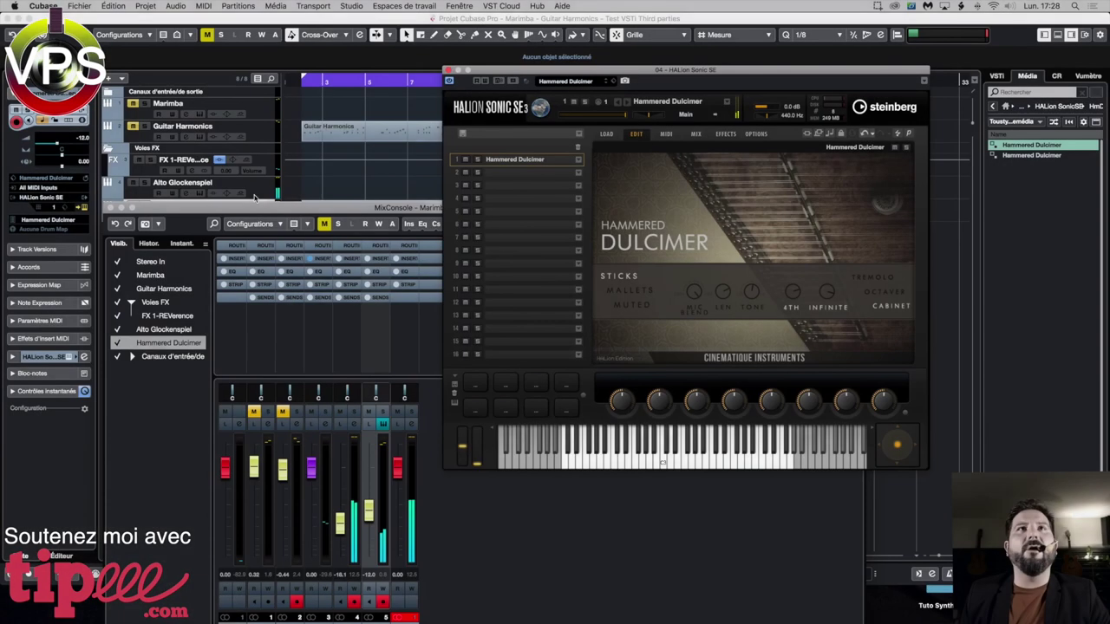
Step: Move the MixConsole aside, return to the project window and raise the Hammered Dulcimer track's volume to -2.19
drag(253, 200, 457, 179)
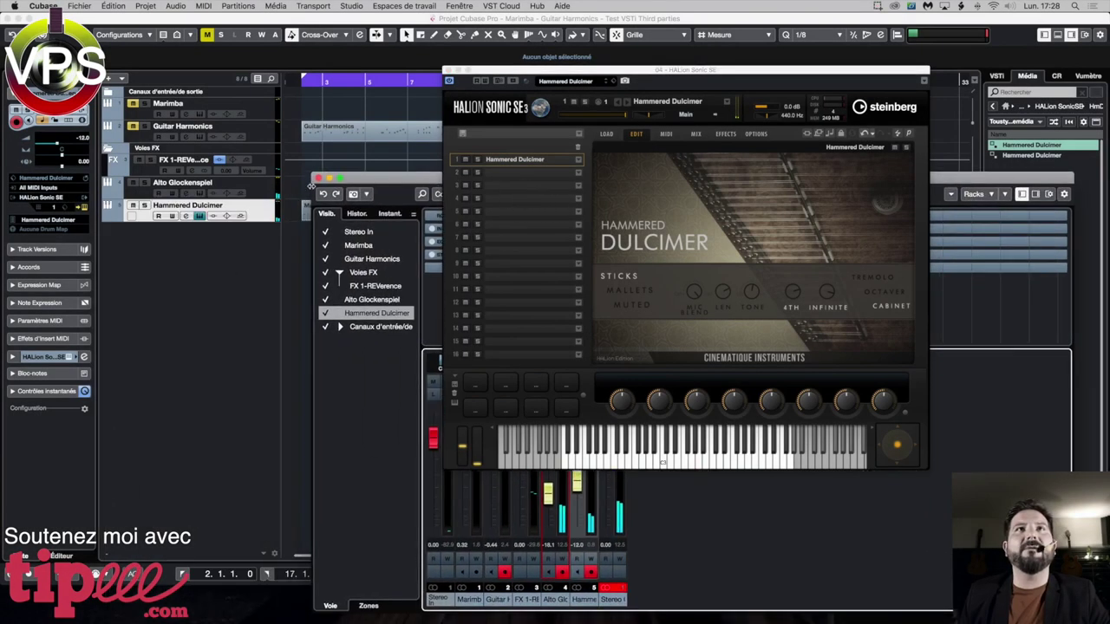
click(258, 189)
click(257, 215)
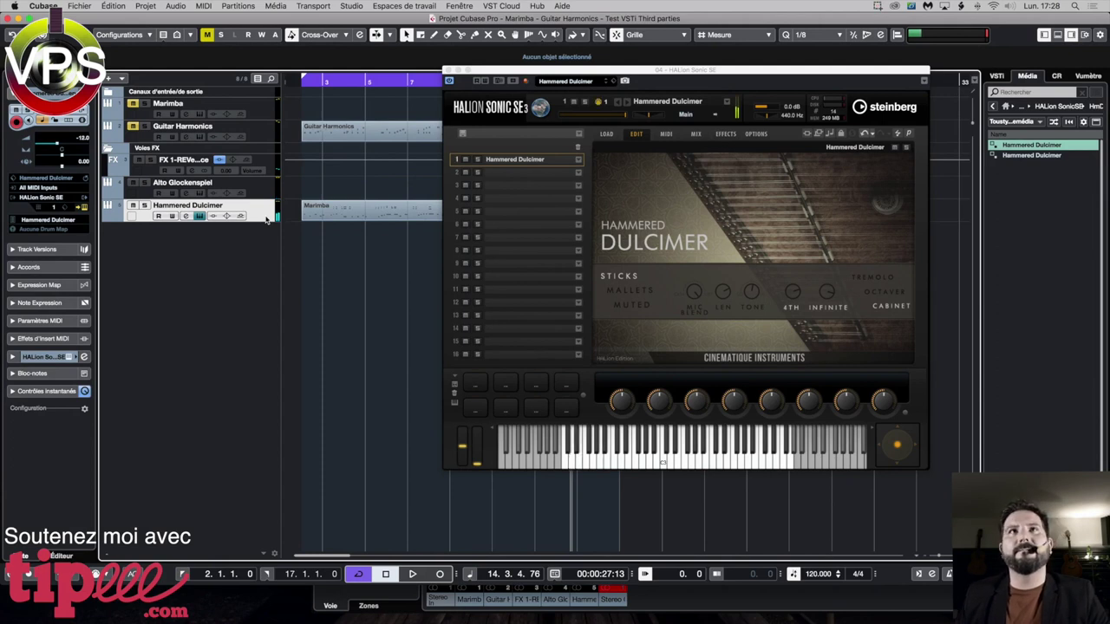
drag(57, 145, 72, 145)
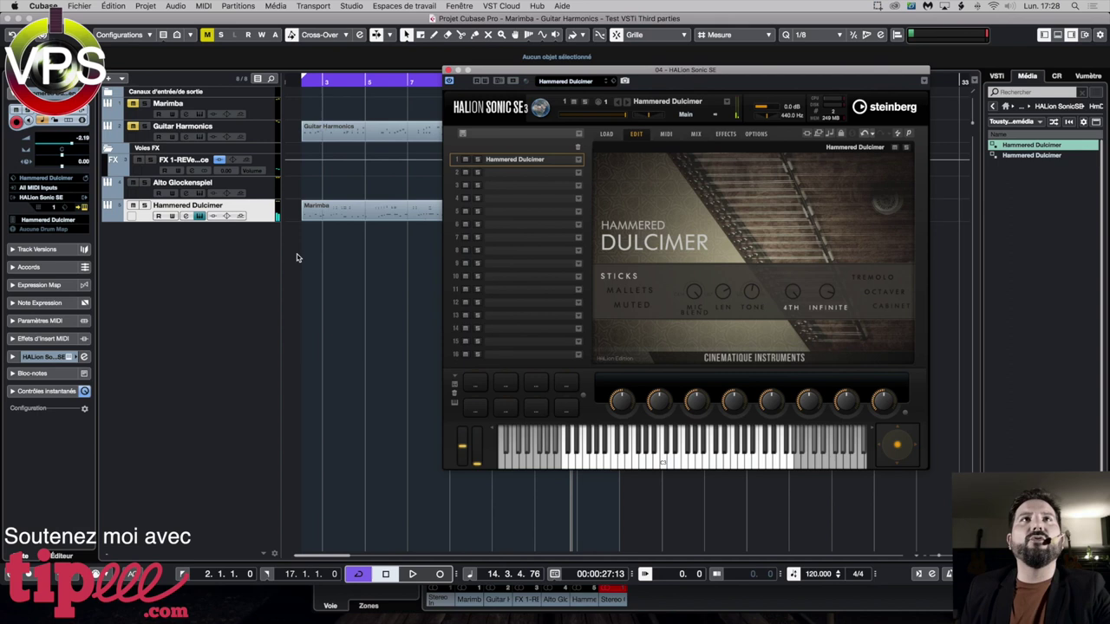
click(267, 216)
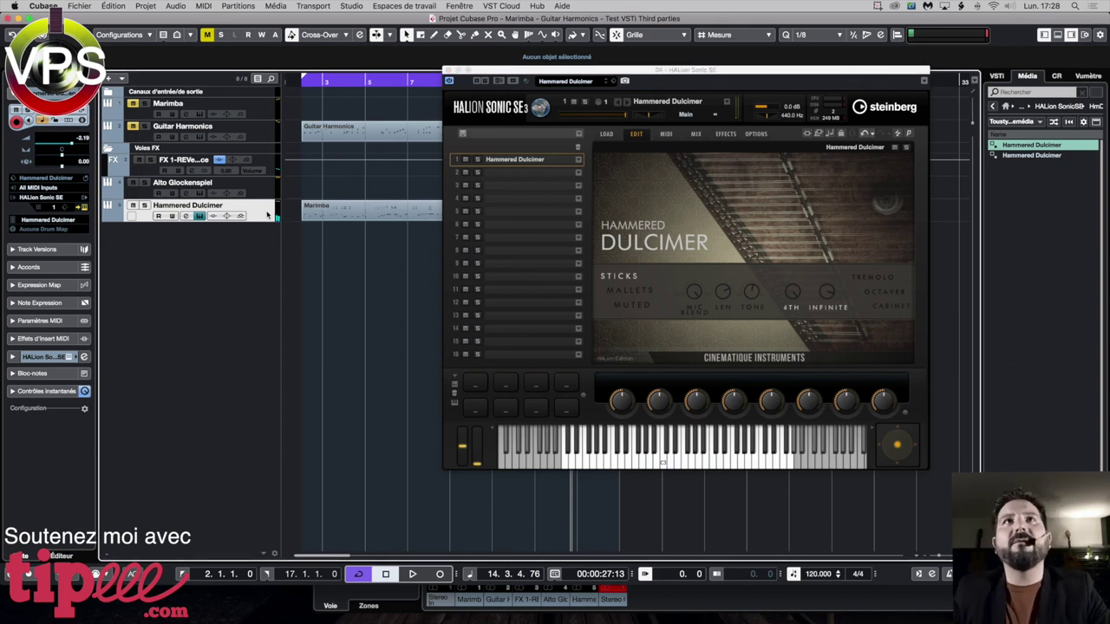